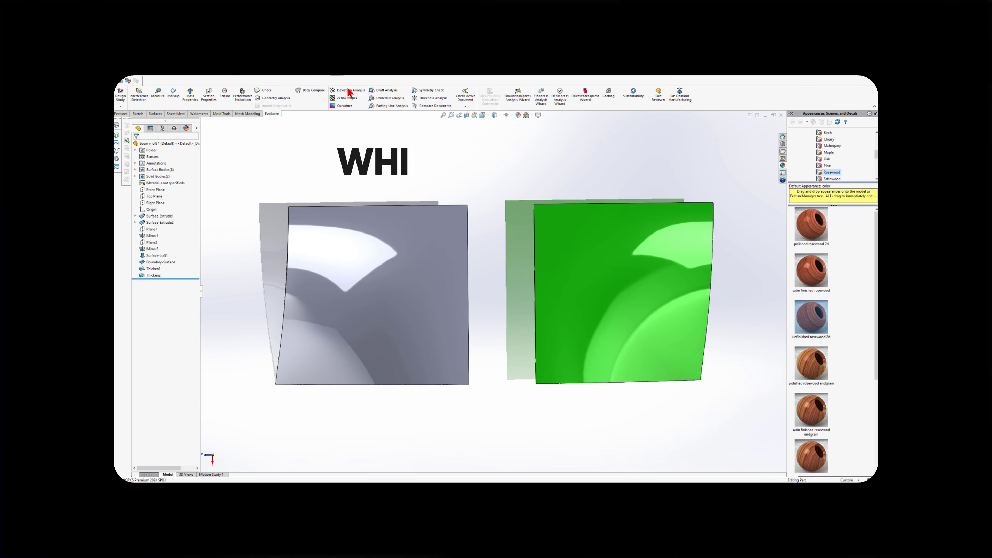
Step: Examine the upper edges of the grey and green thickened bodies up close from squared-up and rotated side views
left_click(346, 98)
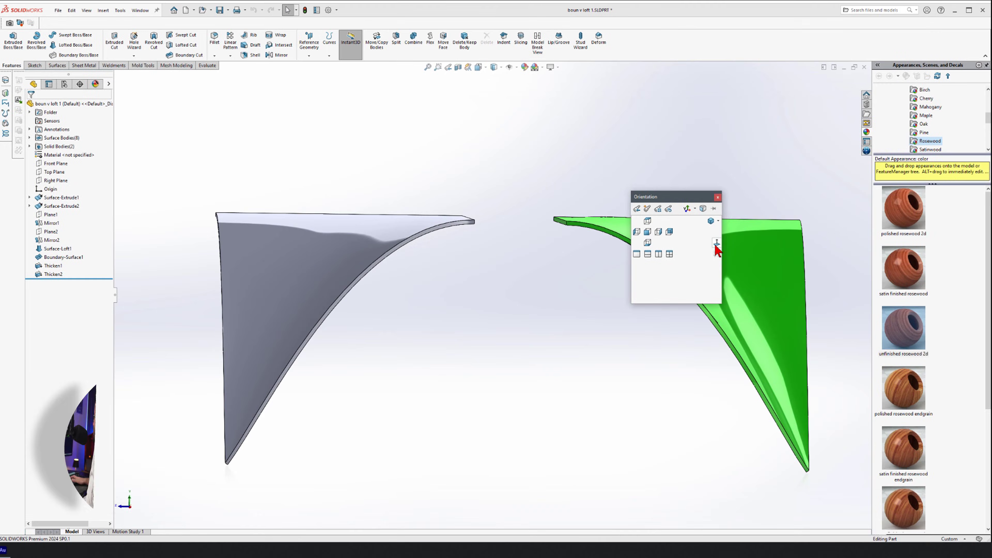
left_click(716, 246)
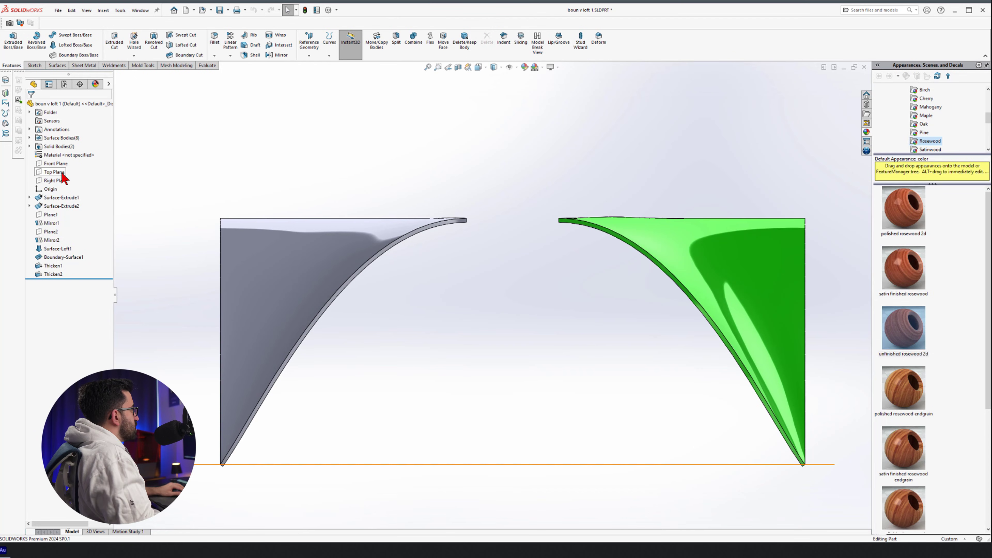
scroll(446, 229, "down", 11)
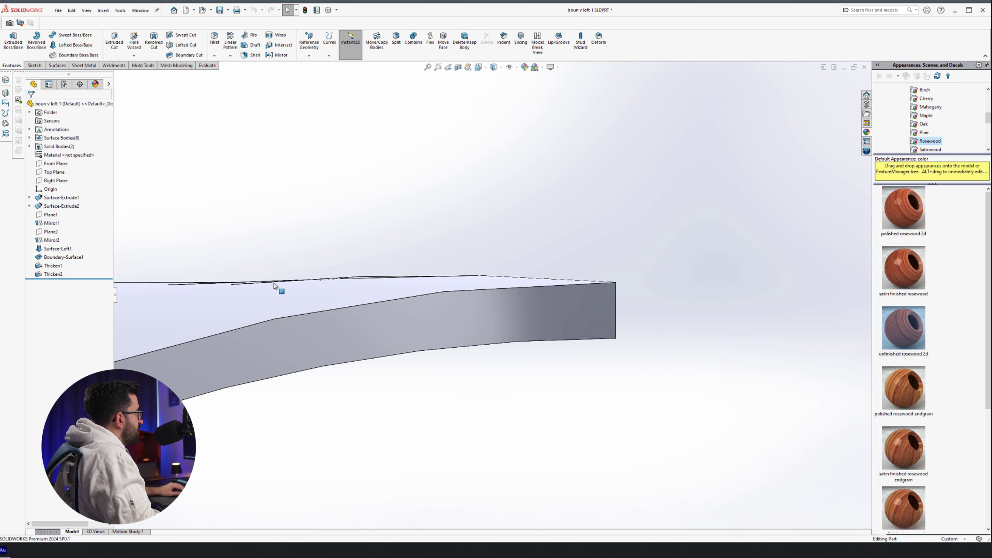
scroll(548, 218, "up", 9)
key("shift+Left")
key("shift+Left")
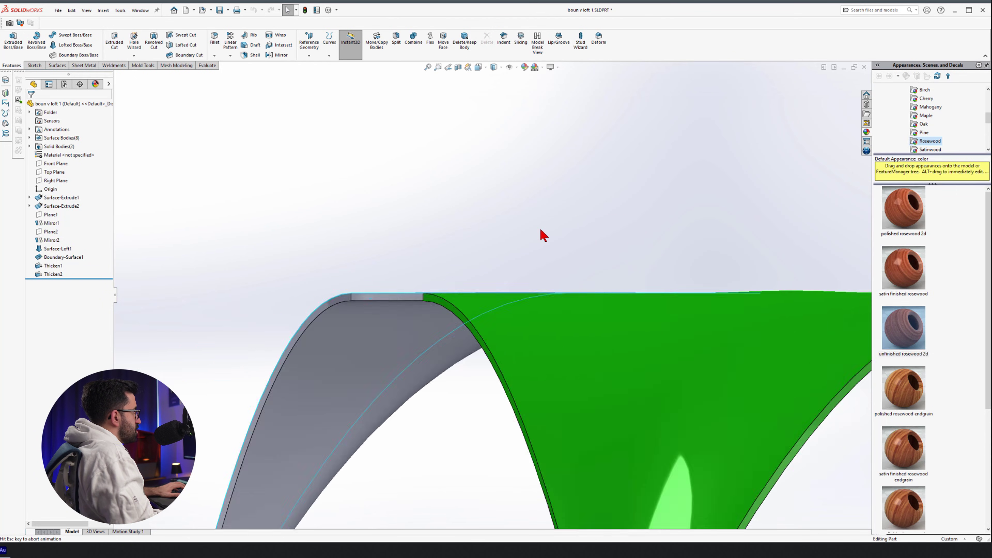
scroll(547, 246, "down", 5)
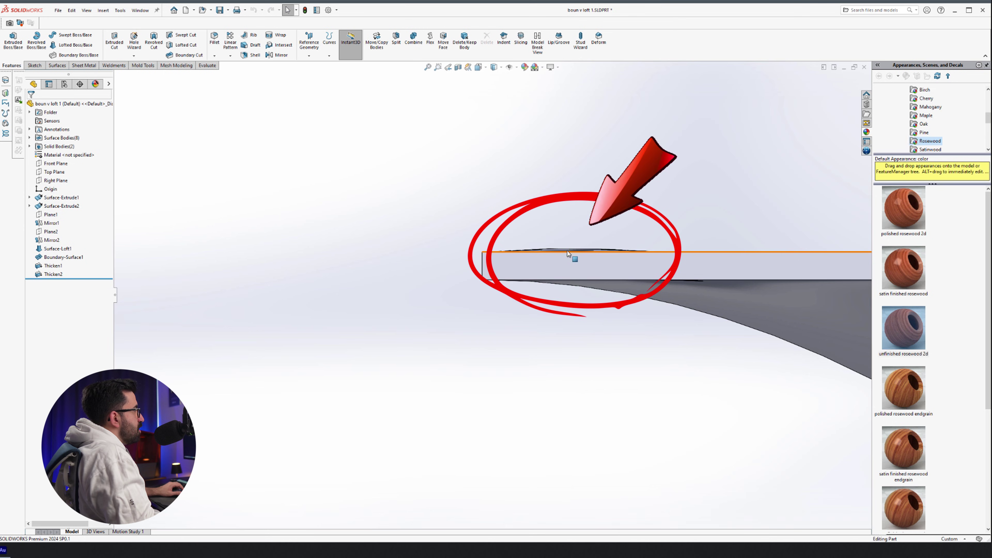
scroll(578, 256, "up", 7)
scroll(334, 297, "down", 9)
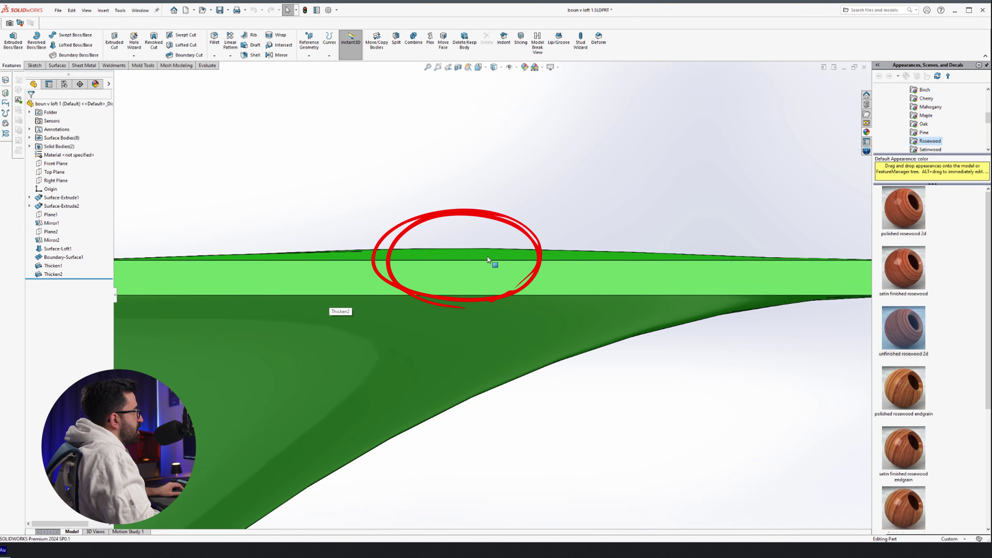
left_click(465, 255)
key("f")
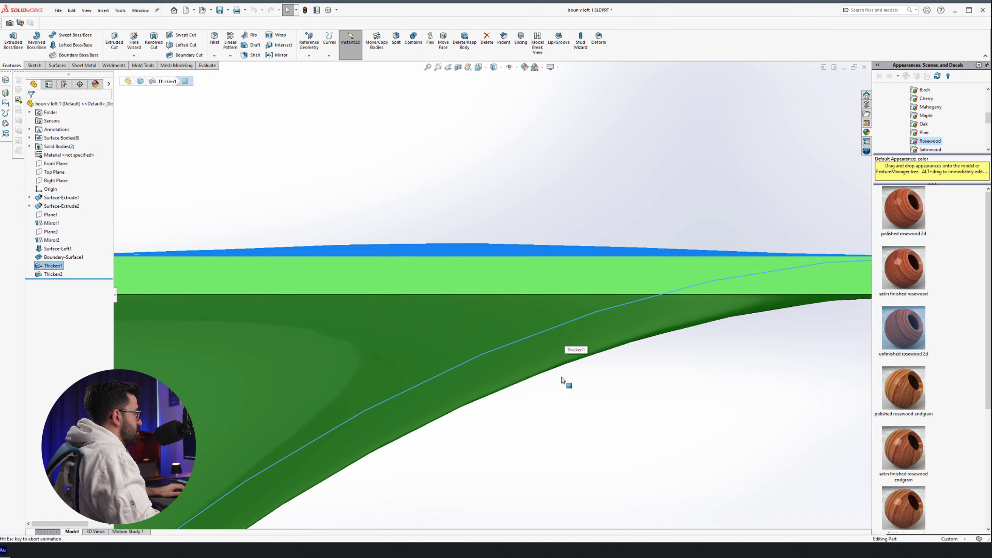
key("ctrl+1")
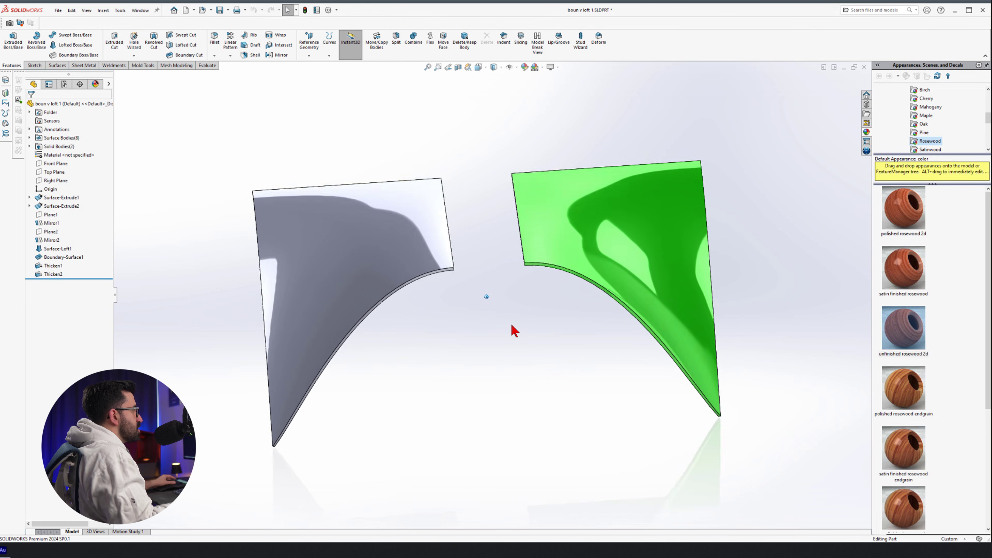
Step: Compare the surface flow of the grey and green bodies using zebra stripes, ending with the stripes turned off
left_click(207, 66)
left_click(301, 46)
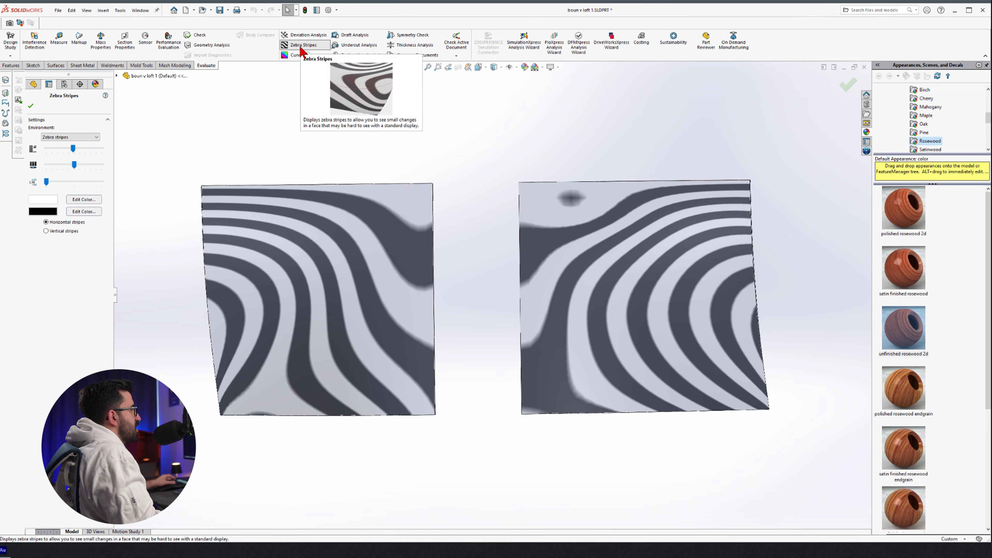
left_click(30, 106)
key("space")
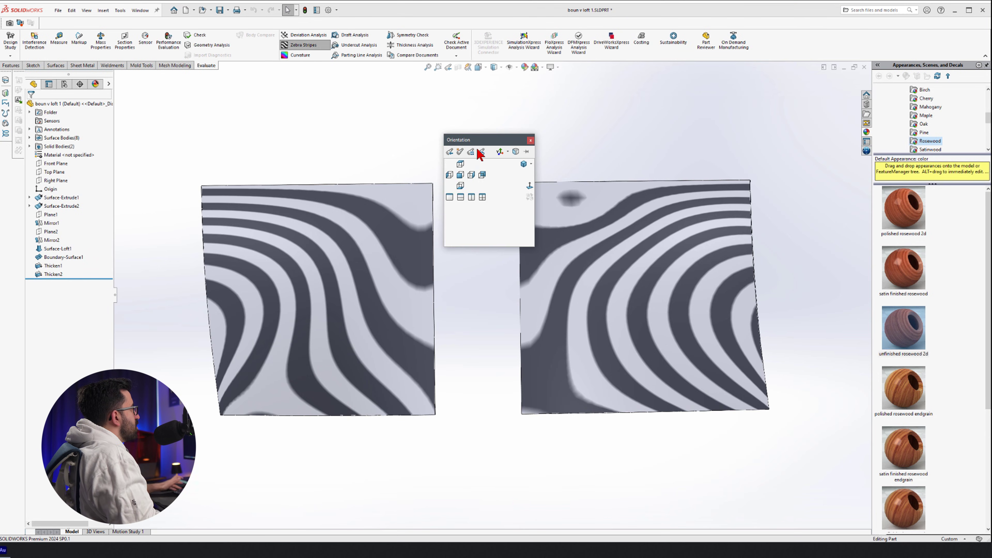
left_click(527, 185)
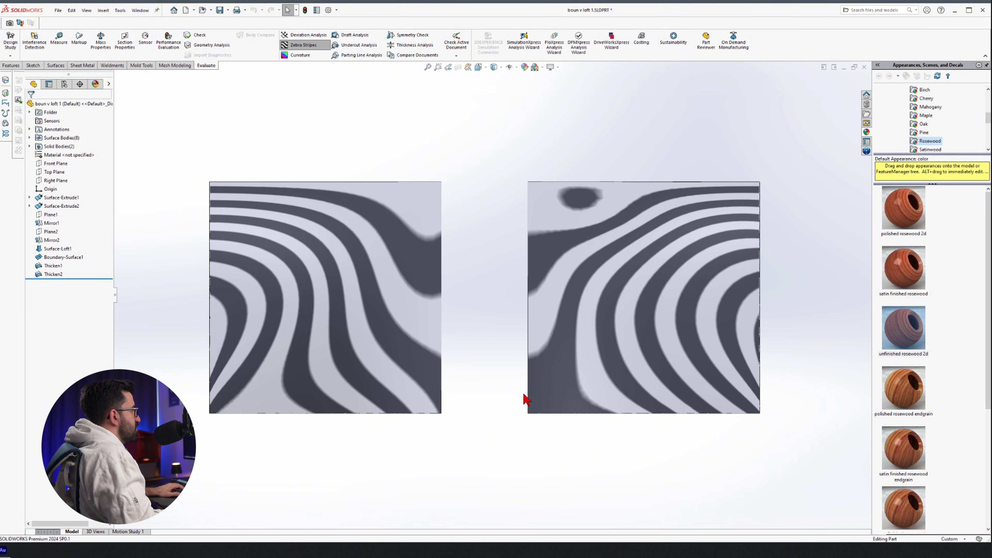
key("shift+Up")
key("shift+Left")
key("shift+Down")
scroll(524, 394, "up", 4)
left_click(305, 45)
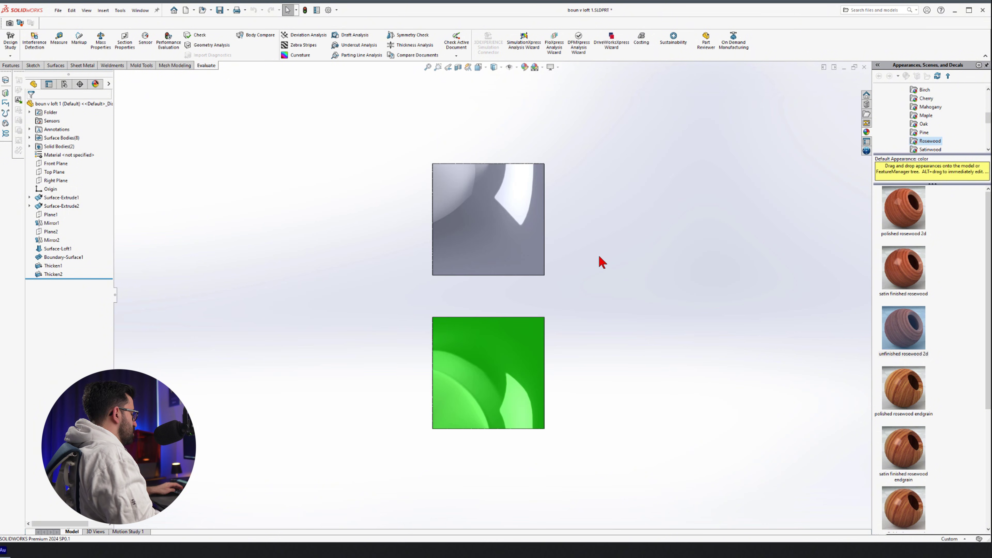
Step: Switch to the boun v loft 3 part and examine the yellow and red corrugated surfaces from several angles
key("ctrl+Tab")
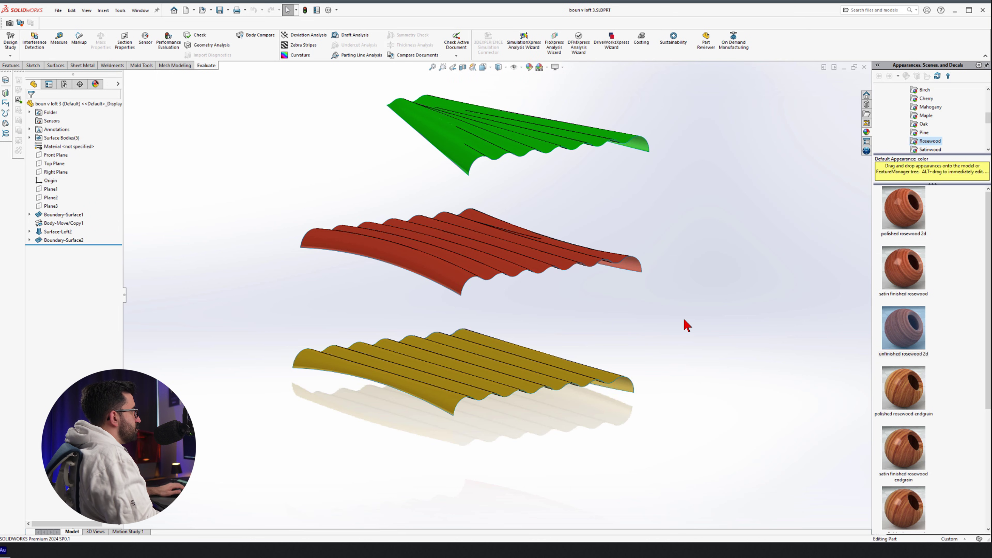
key("ctrl+7")
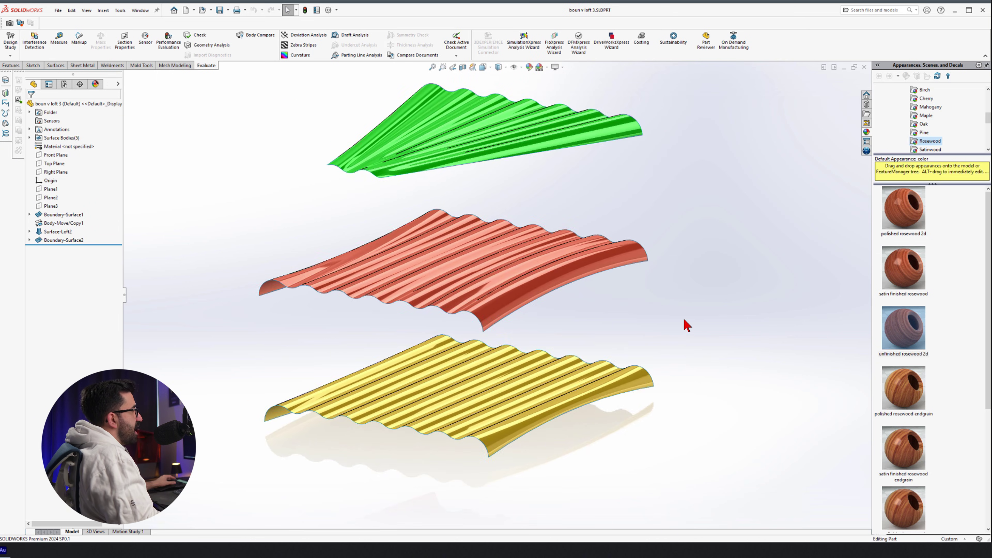
key("Up")
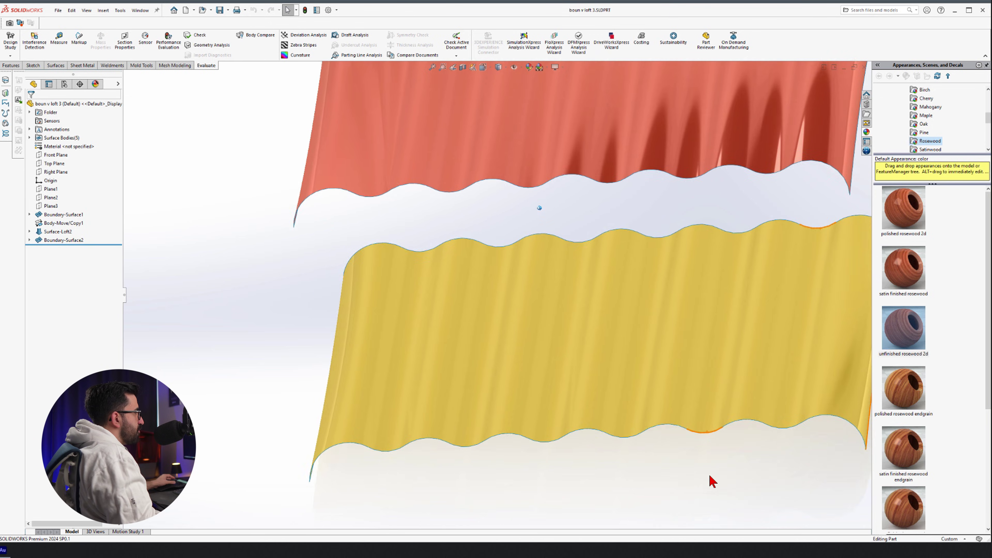
key("Up")
key("Up")
key("Up")
key("Up")
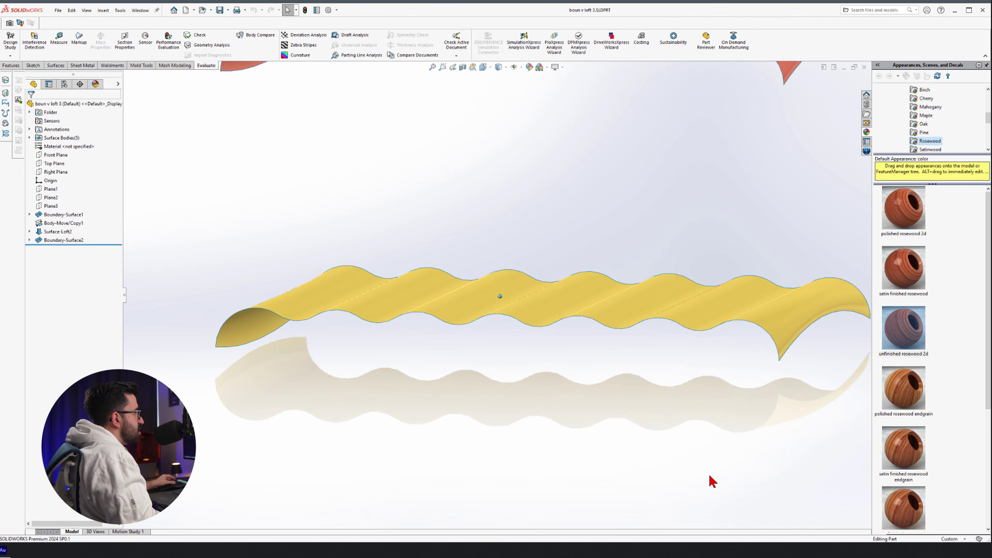
key("Up")
key("Up")
key("Up")
key("Up")
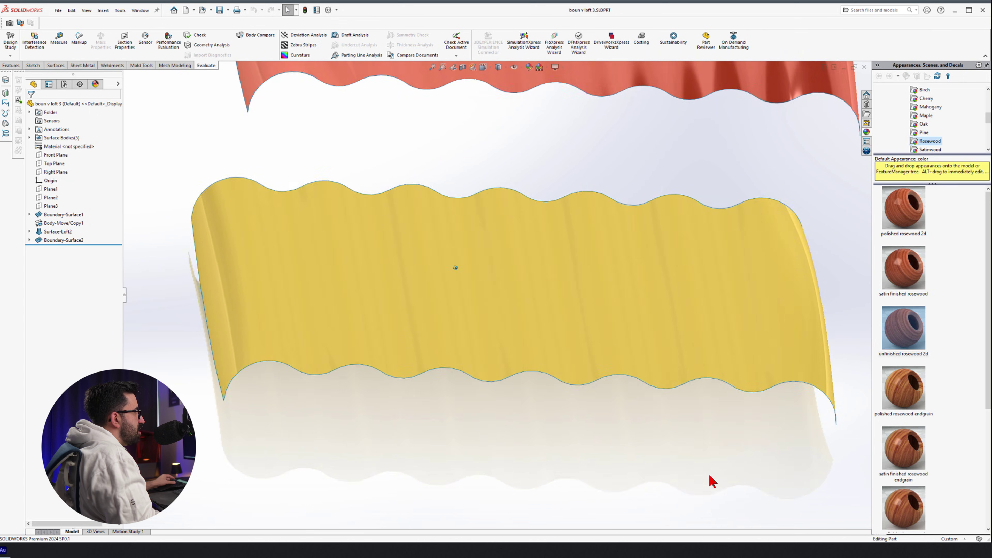
key("Up")
key("Up")
key("Up")
key("Up")
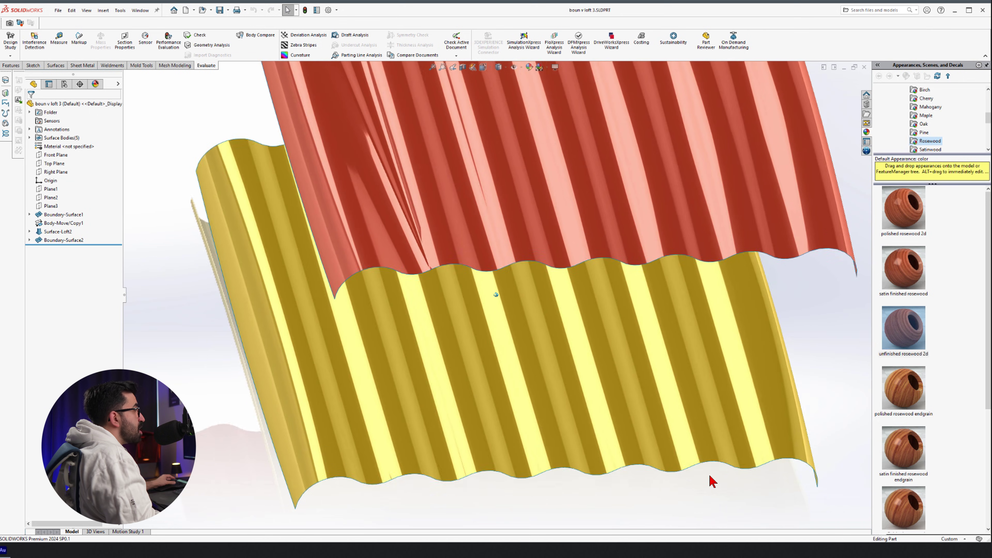
key("Up")
key("Up")
key("Up")
key("Up")
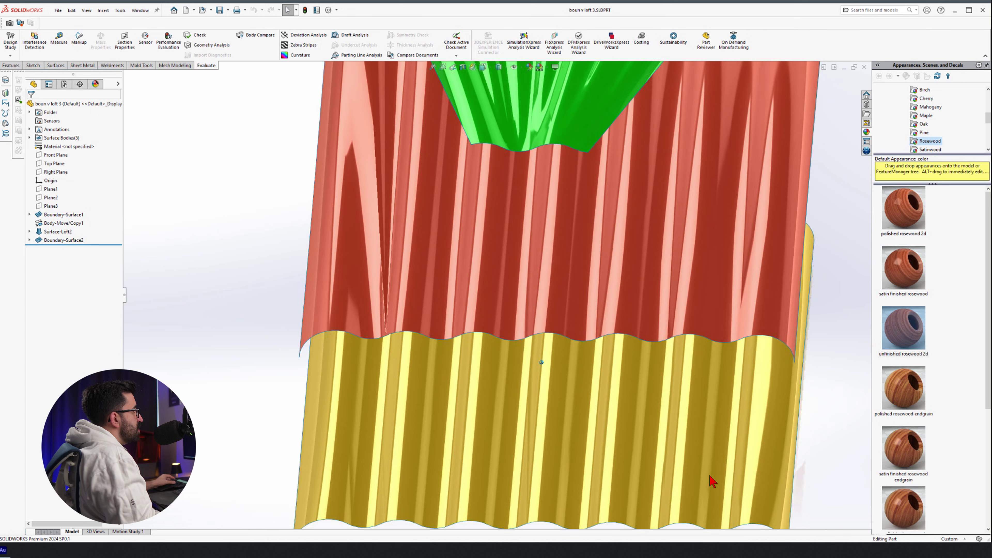
key("Up")
key("Down")
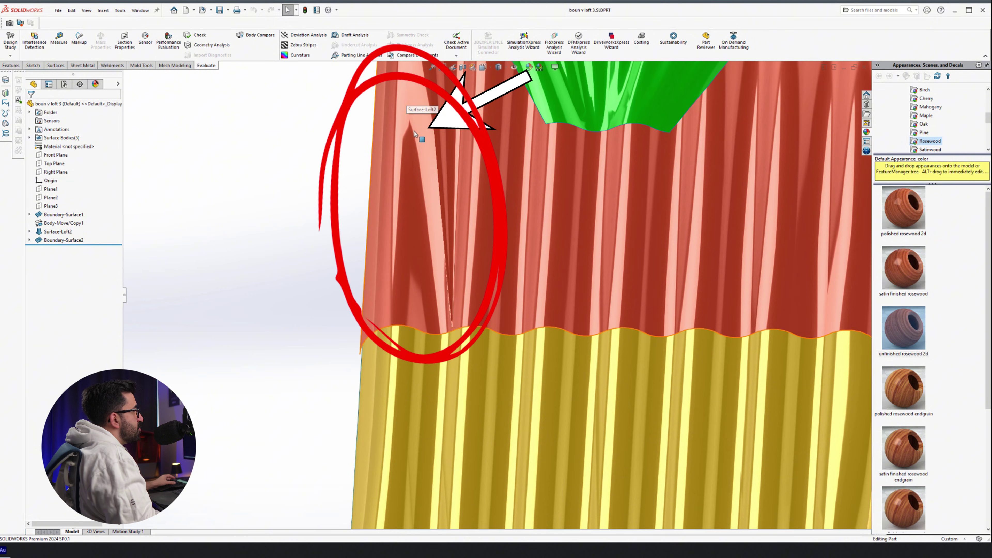
Step: Examine the outer corrugations of the red lofted surface up close from above and along its edge
scroll(443, 151, "up", 3)
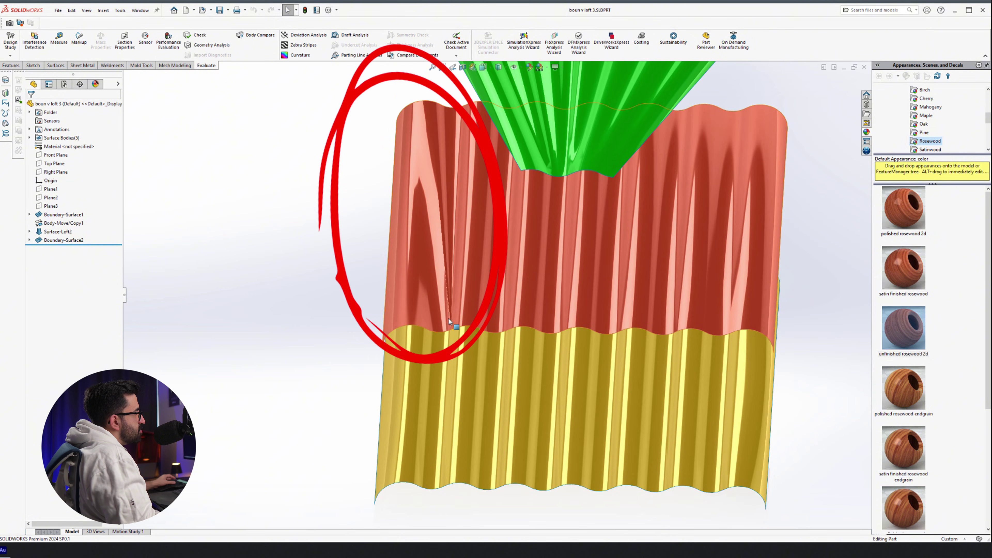
key("Up")
key("Up")
key("Up")
key("Up")
scroll(459, 354, "down", 3)
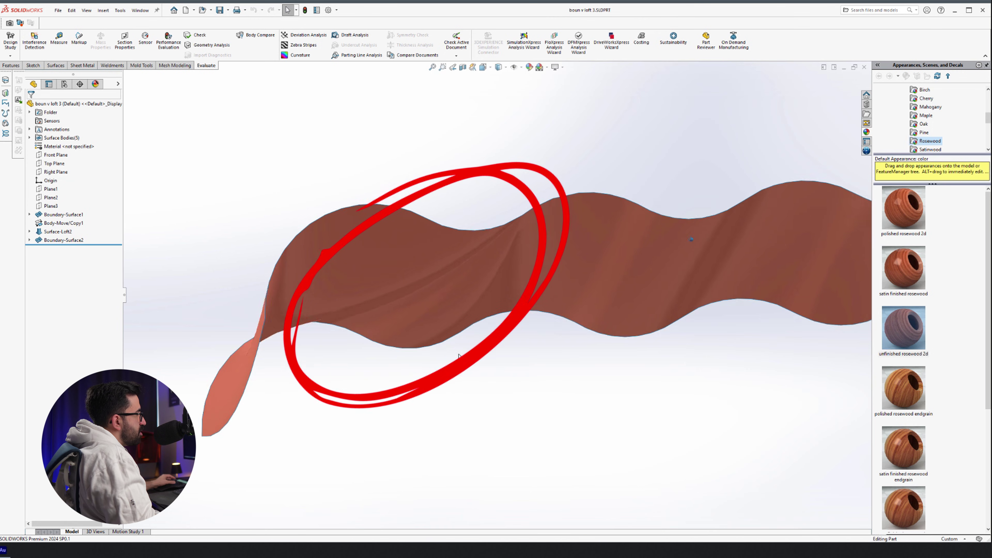
key("Left")
key("Left")
key("Left")
key("Left")
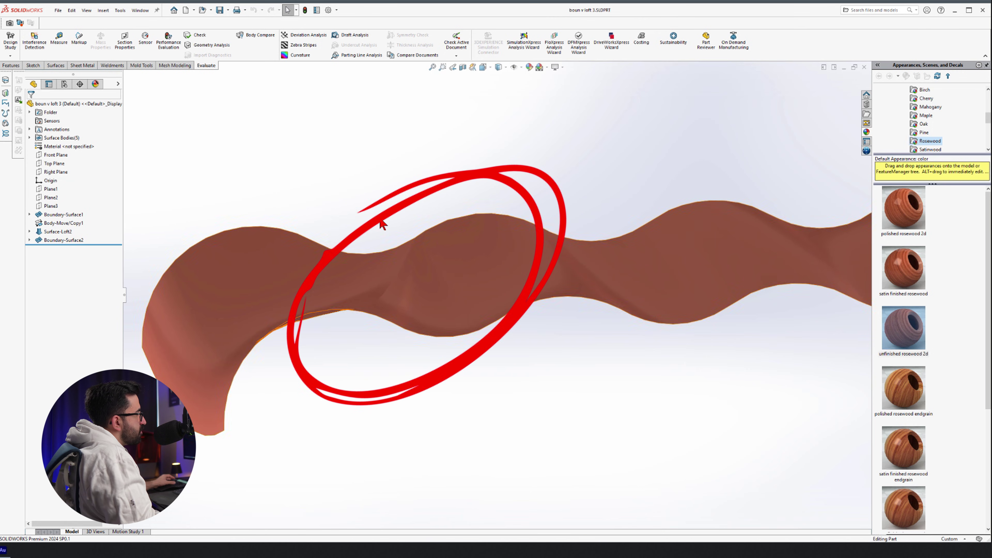
scroll(459, 385, "up", 2)
mouse_move(458, 386)
middle_mouse_down()
mouse_move(472, 454)
mouse_move(537, 504)
mouse_move(508, 500)
middle_mouse_up()
key("Up")
key("Up")
key("Up")
key("Up")
Step: Open the definition of the red Surface-Loft2 feature and review its profiles and guide curves
left_click(66, 232)
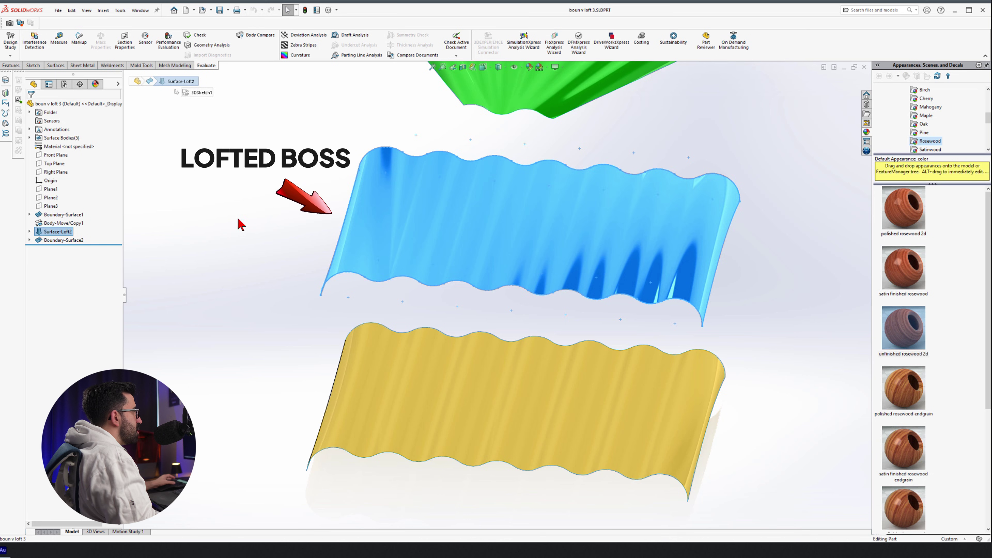
left_click(62, 231)
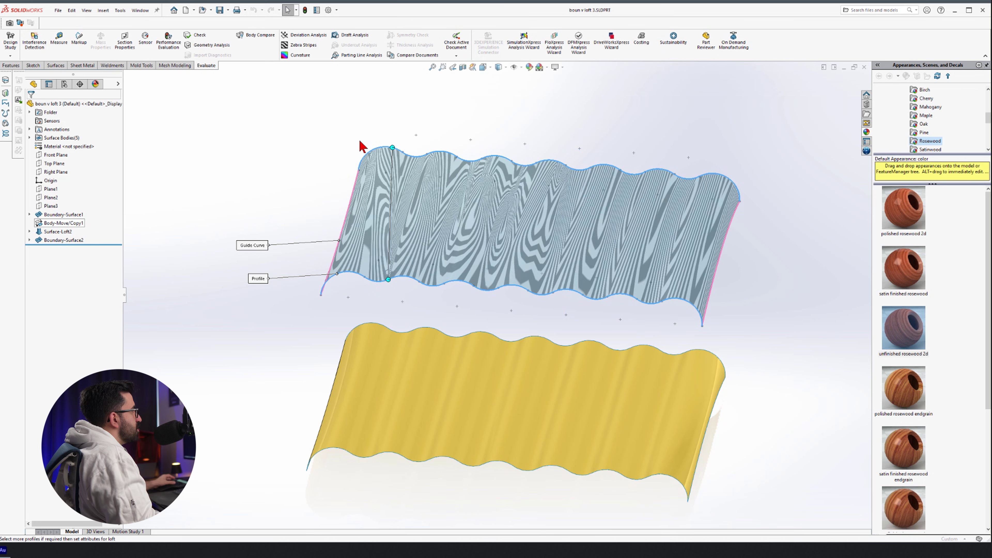
middle_click_drag(679, 190, 695, 193)
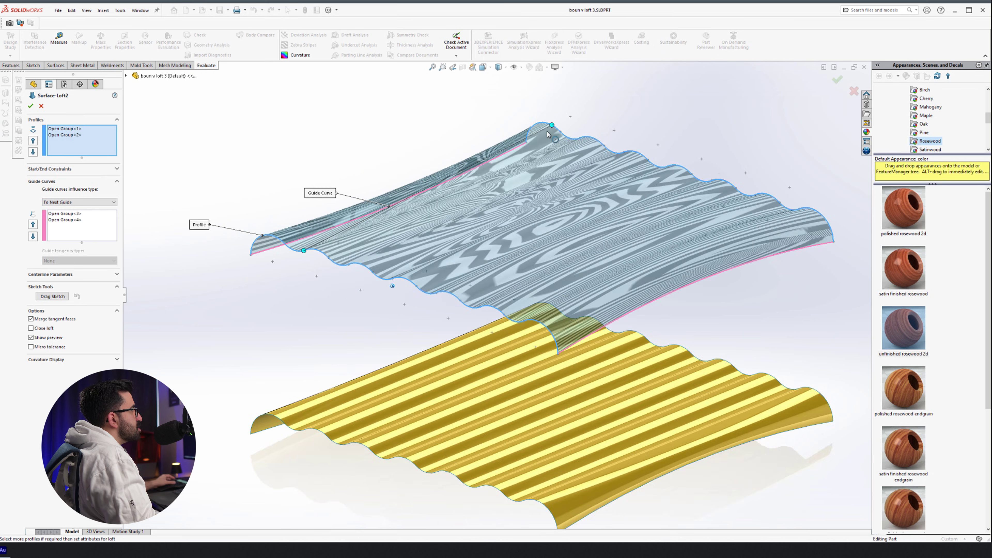
left_click(63, 130)
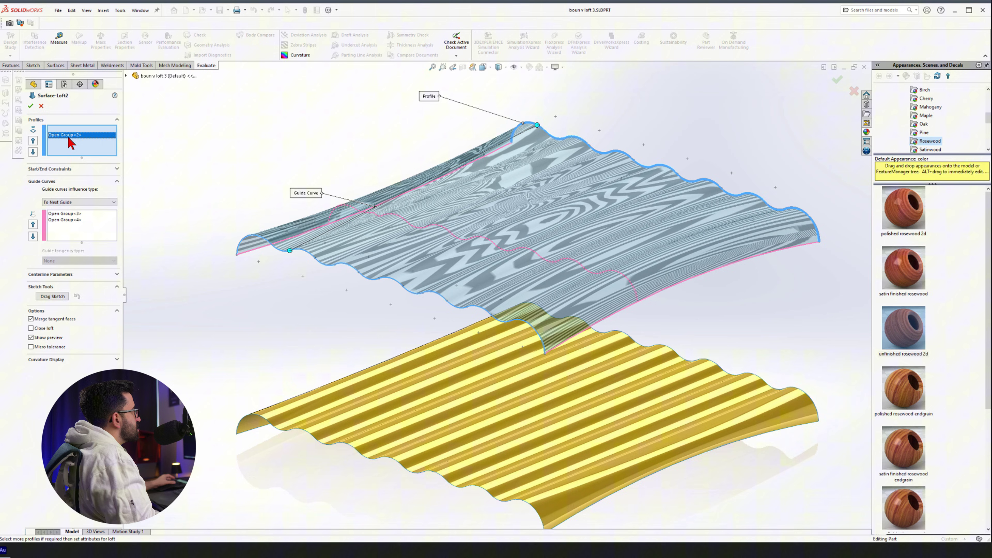
left_click(67, 215)
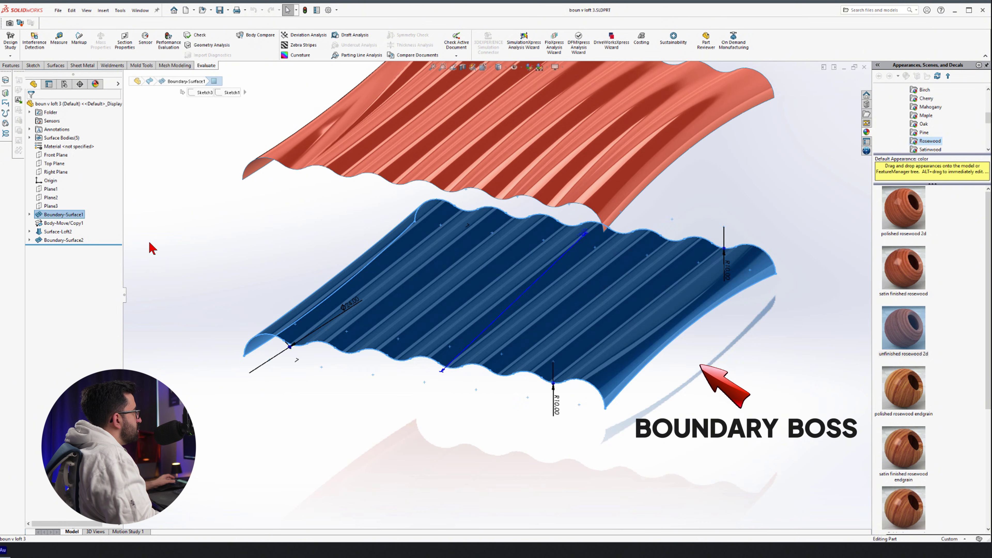
Step: Open Boundary-Surface1 for editing and review the curves assigned to Direction 1 and Direction 2
left_click(149, 244)
left_click(64, 214)
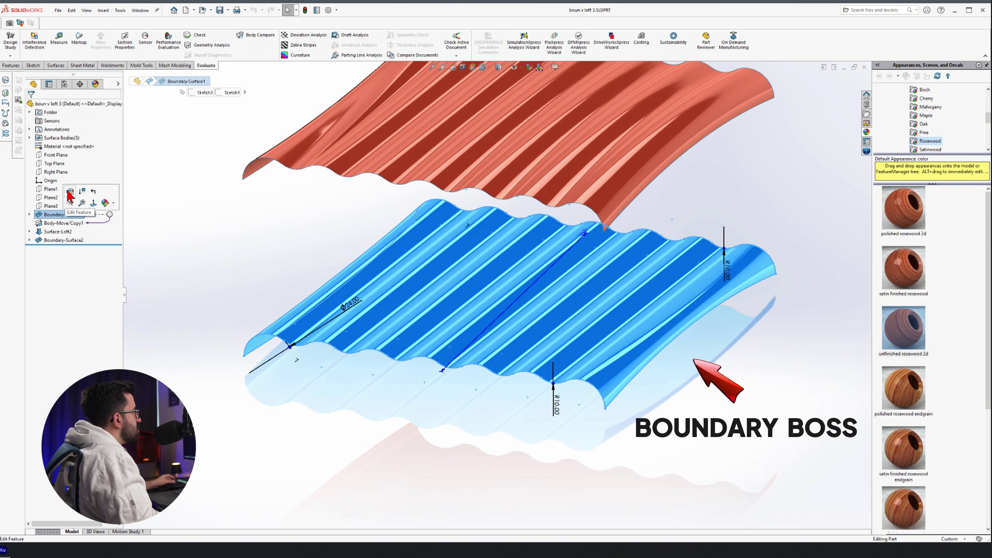
left_click(69, 194)
middle_click_drag(235, 254, 162, 179)
left_click(54, 120)
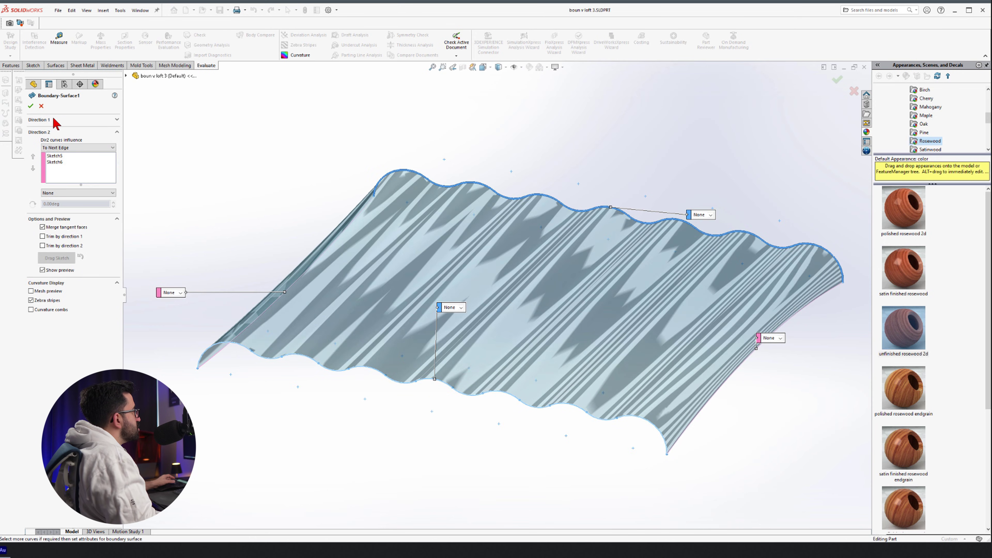
left_click(54, 132)
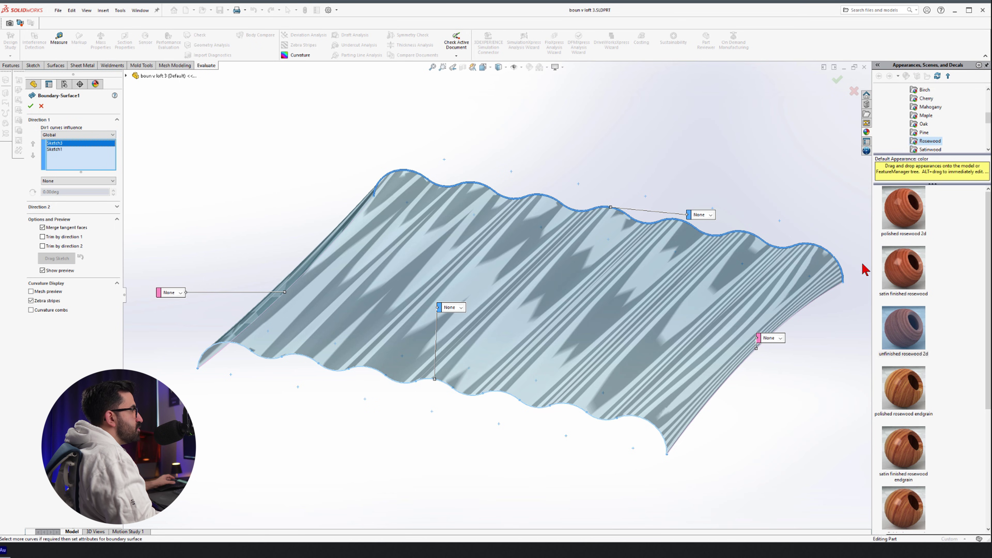
left_click(53, 207)
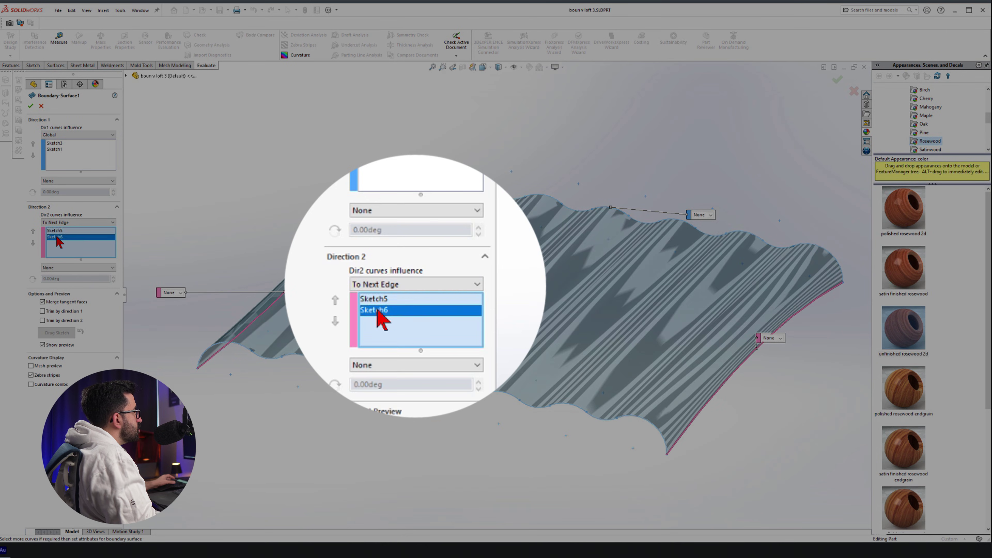
Step: Remove all curves from both directions of the boundary surface, leaving Direction 1 active for new selections
left_click(58, 144)
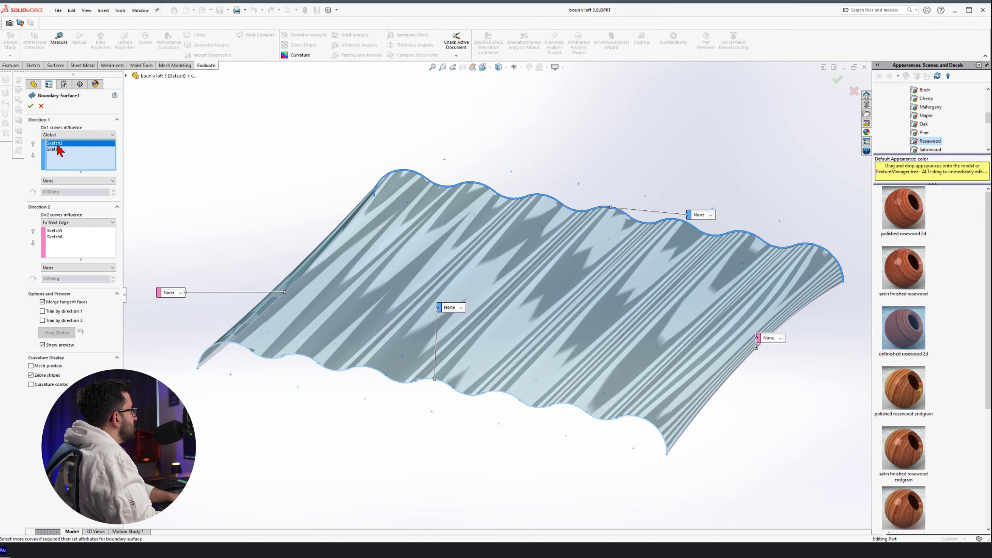
key("Delete")
key("Delete")
key("Delete")
key("Delete")
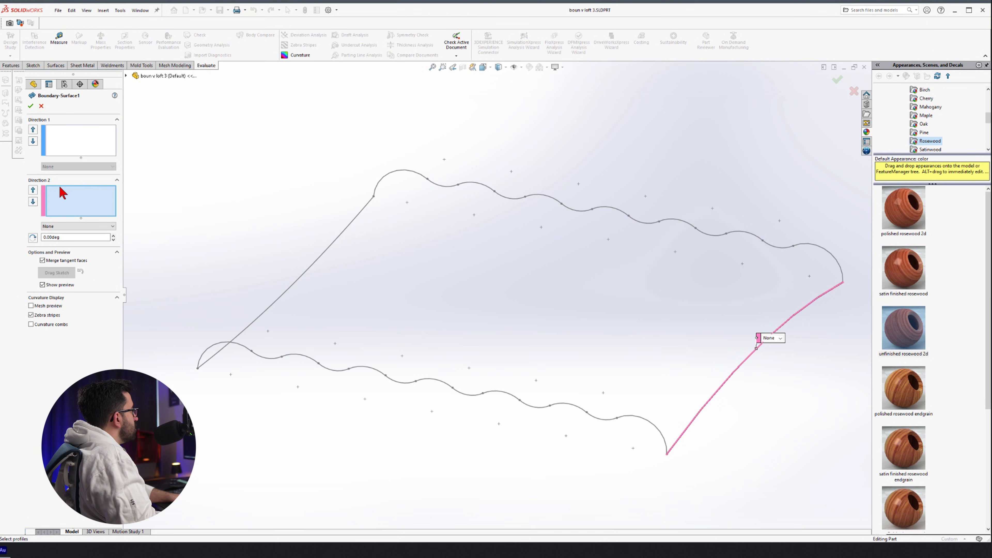
left_click(105, 147)
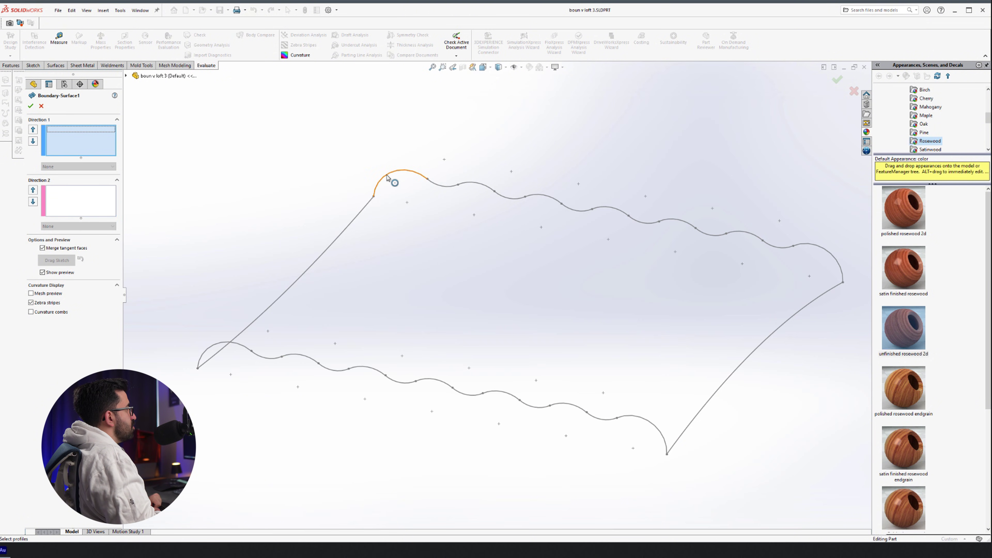
Step: Assign the two complete wavy profiles to Direction 1 of the boundary surface as separate open groups
right_click(387, 177)
left_click(436, 150)
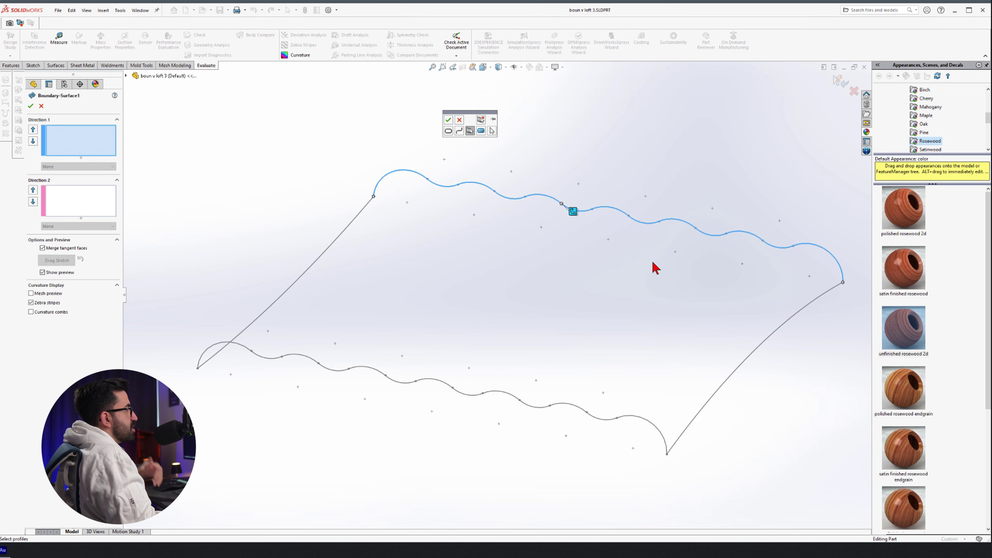
right_click(201, 119)
left_click(252, 143)
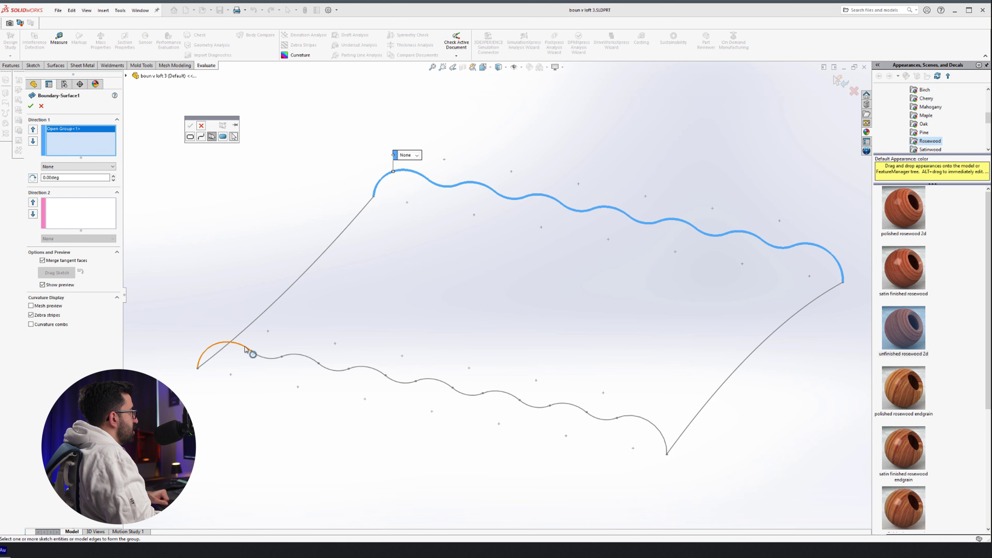
left_click(246, 347)
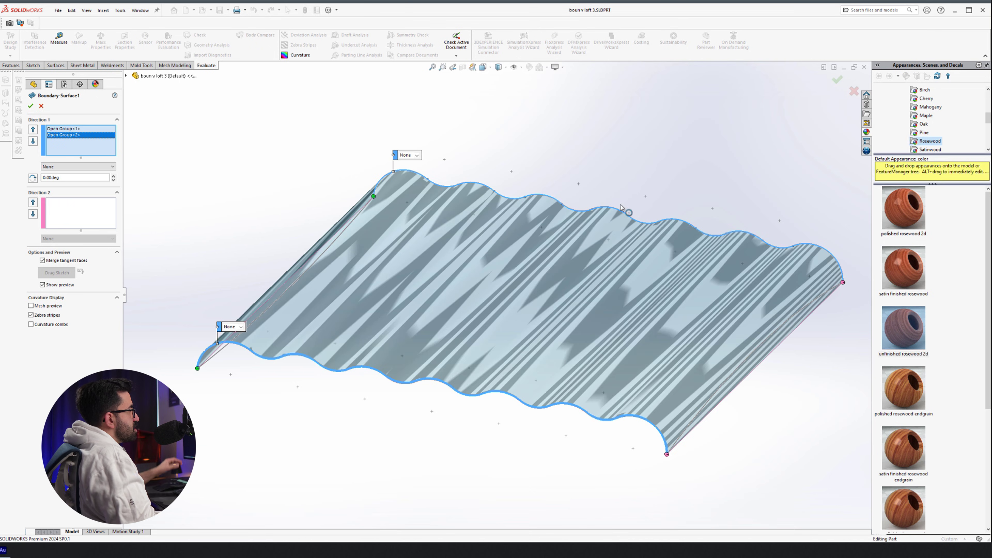
middle_click_drag(564, 371, 367, 311)
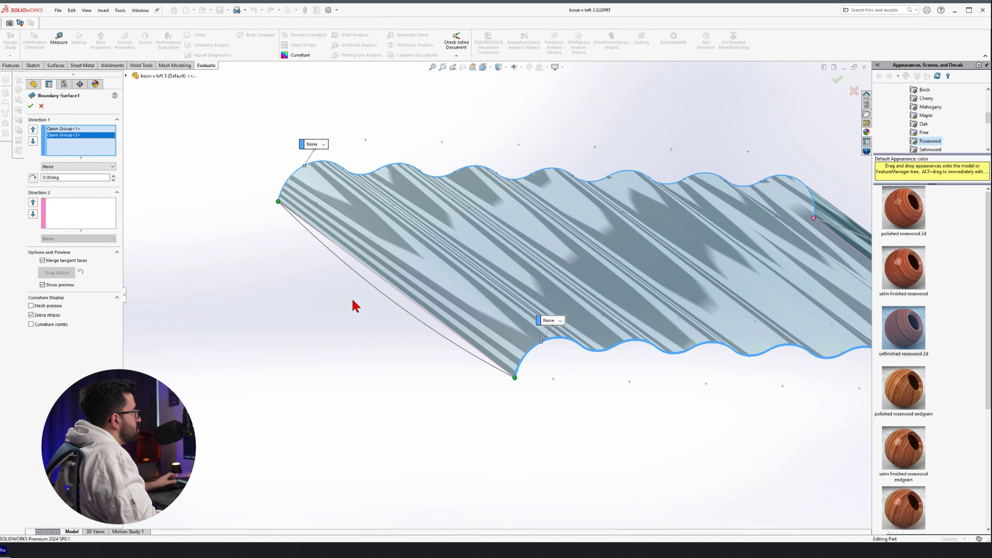
Step: Add one of the curved side lines to Direction 2 of the boundary surface as an open group
right_click(291, 271)
left_click(330, 292)
left_click(366, 283)
right_click(366, 283)
Step: Add the opposite curved side line to Direction 2 as a second open group and accept the boundary surface
scroll(227, 323, "up", 2)
middle_click_drag(226, 324, 660, 189)
scroll(651, 303, "down", 2)
right_click(660, 189)
left_click(704, 211)
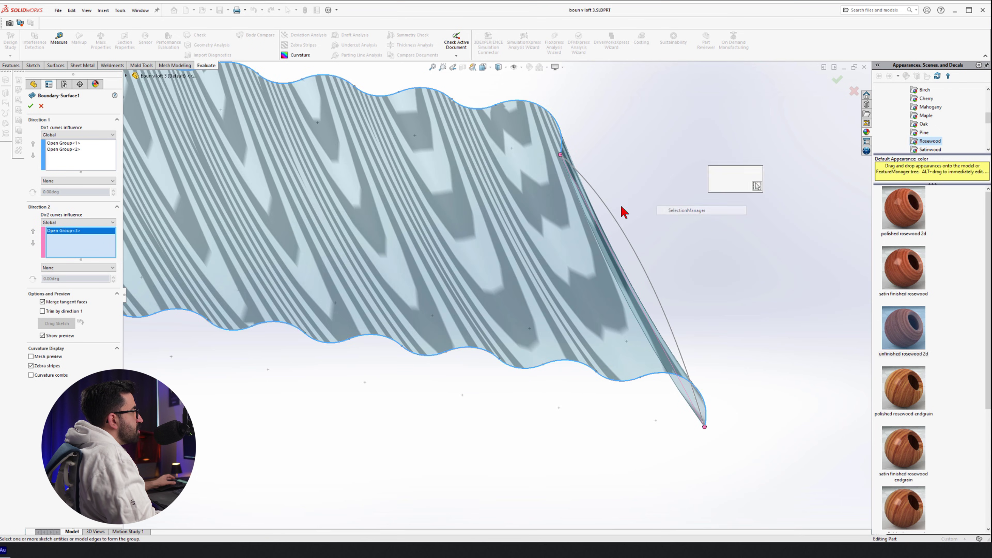
left_click(615, 220)
right_click(614, 218)
scroll(609, 227, "up", 5)
middle_click_drag(602, 232, 551, 230)
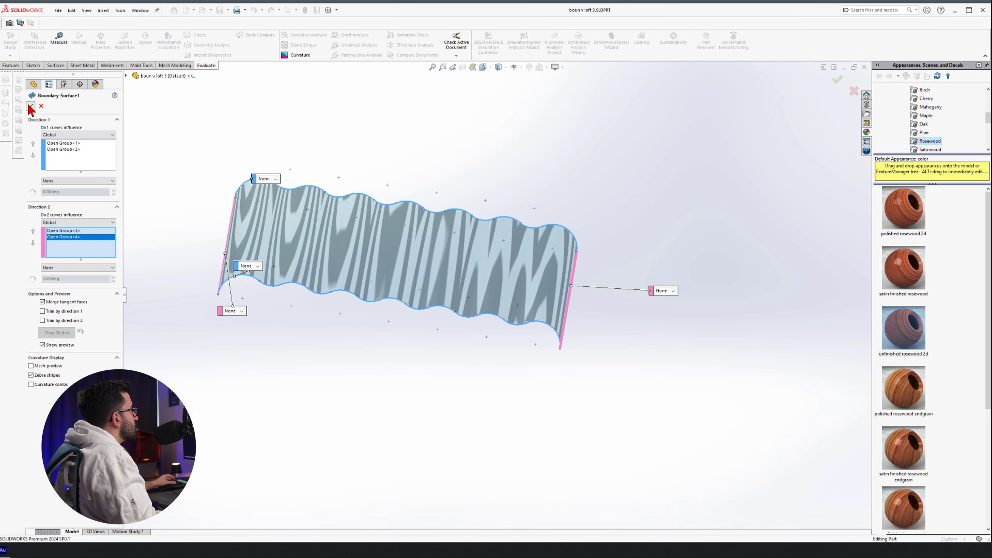
left_click(30, 106)
Step: Compare the green, red and grey corrugated surfaces from several angles and highlight the curves behind the green surface
middle_click_drag(321, 116, 574, 260)
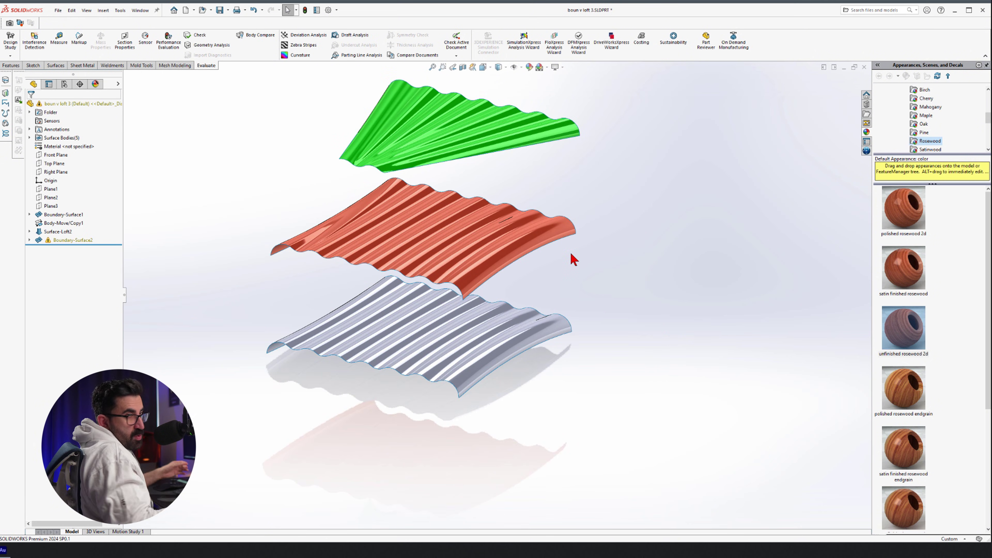
scroll(573, 260, "down", 5)
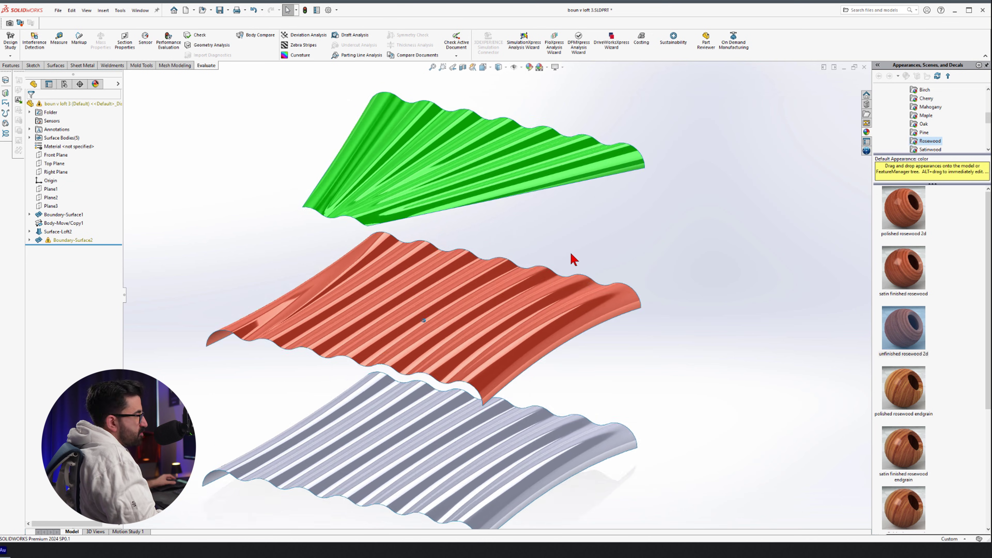
scroll(573, 259, "up", 5)
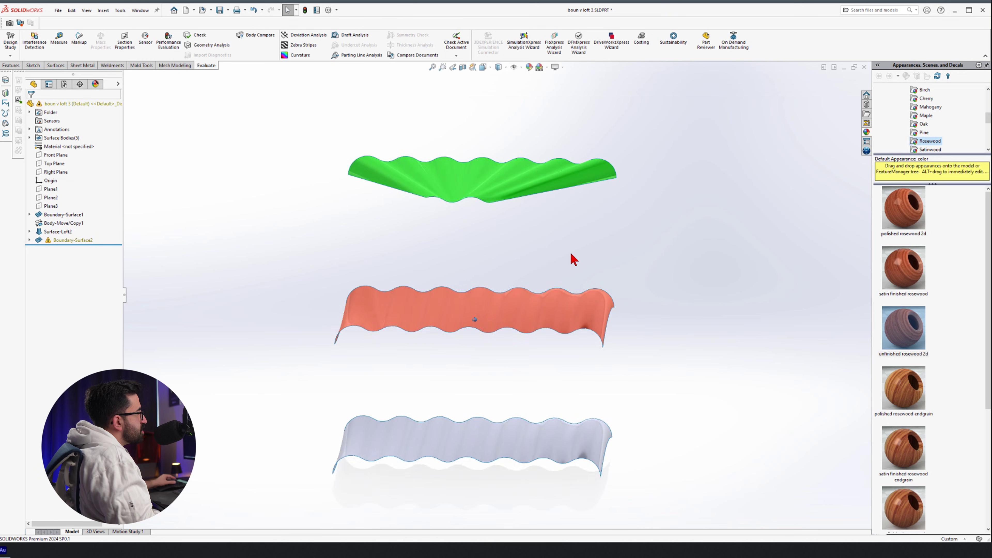
scroll(573, 259, "down", 3)
scroll(571, 254, "down", 2)
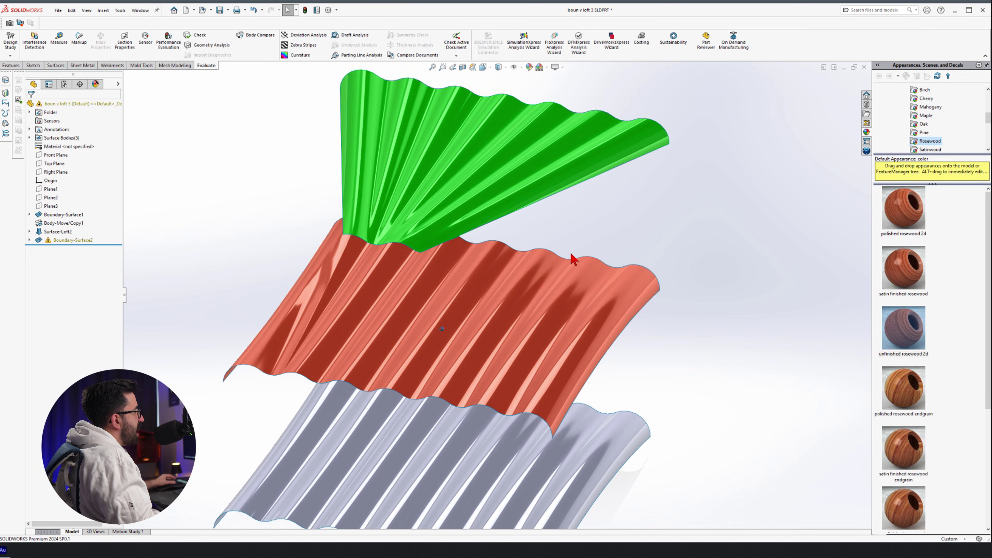
left_click(449, 172)
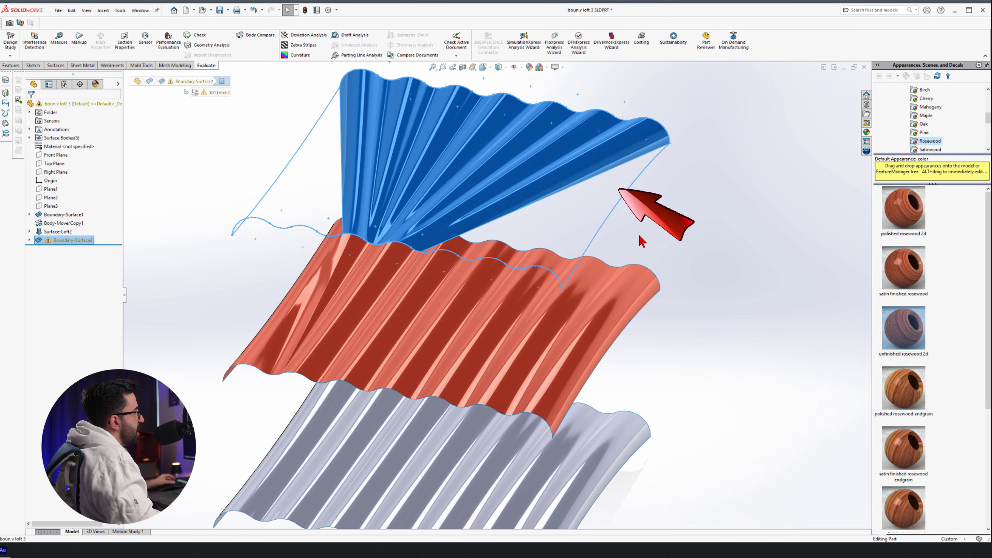
scroll(639, 237, "up", 3)
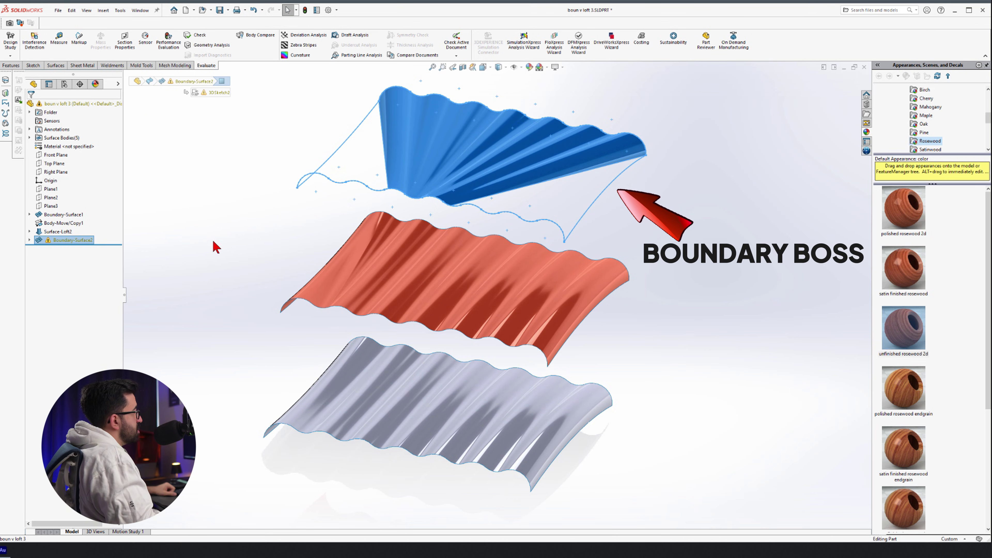
left_click(542, 151)
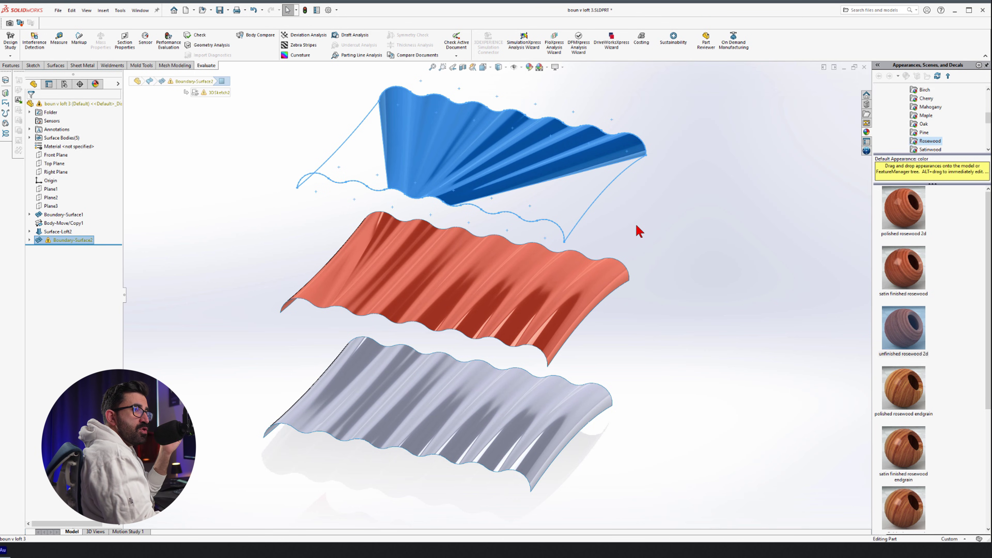
left_click(664, 200)
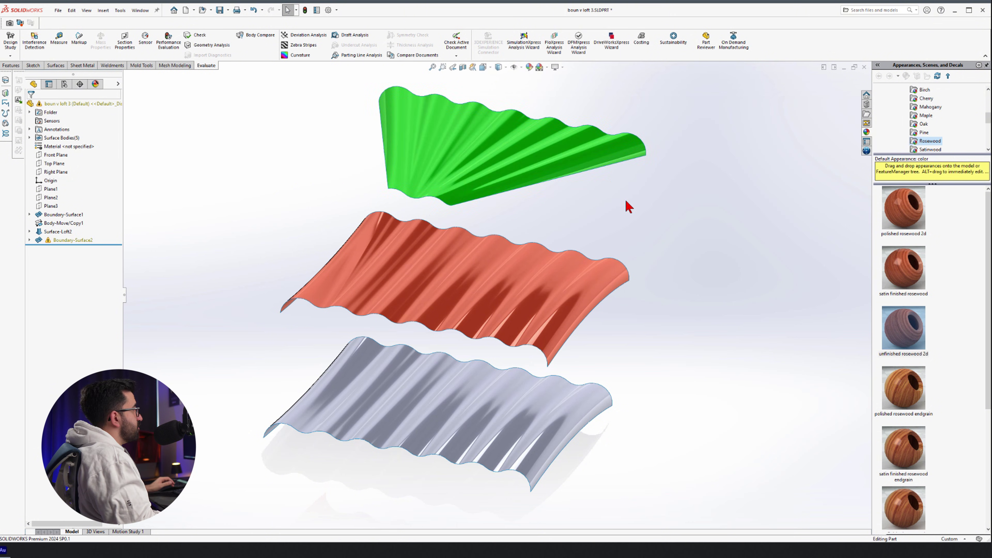
Step: Edit Boundary-Surface2, shift its connector points along the two wavy profiles and accept the change
left_click(493, 122)
left_click(503, 91)
scroll(492, 130, "down", 2)
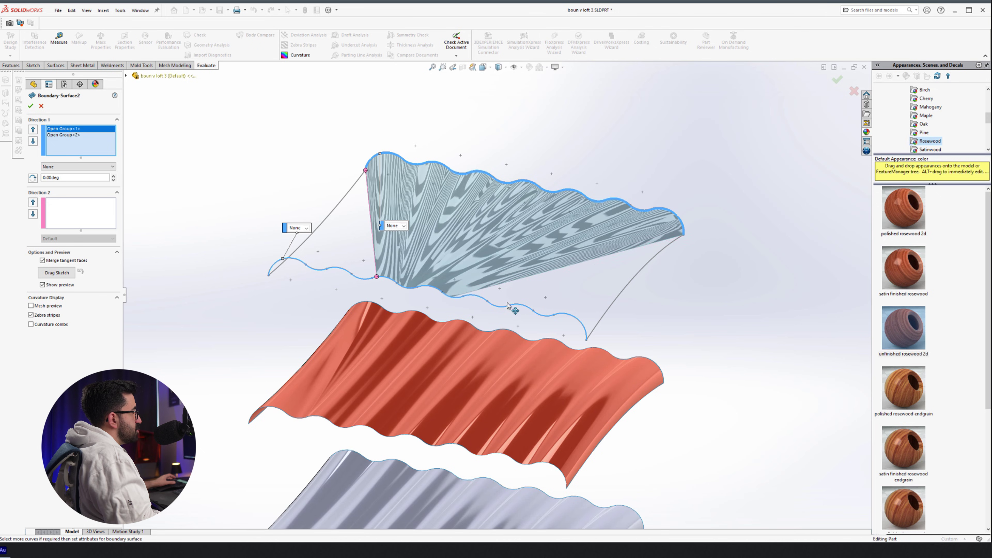
left_click_drag(507, 303, 523, 305)
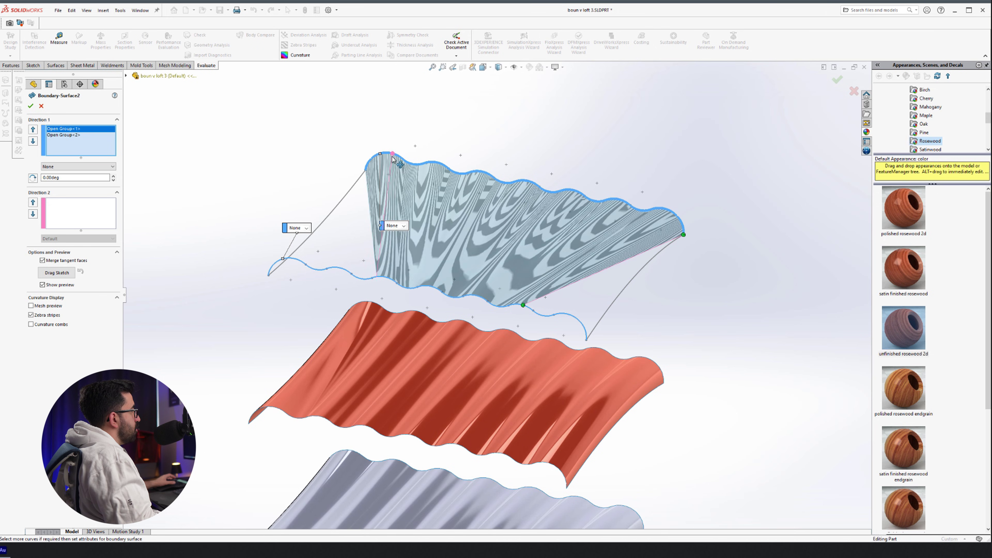
left_click_drag(392, 158, 393, 155)
left_click(31, 105)
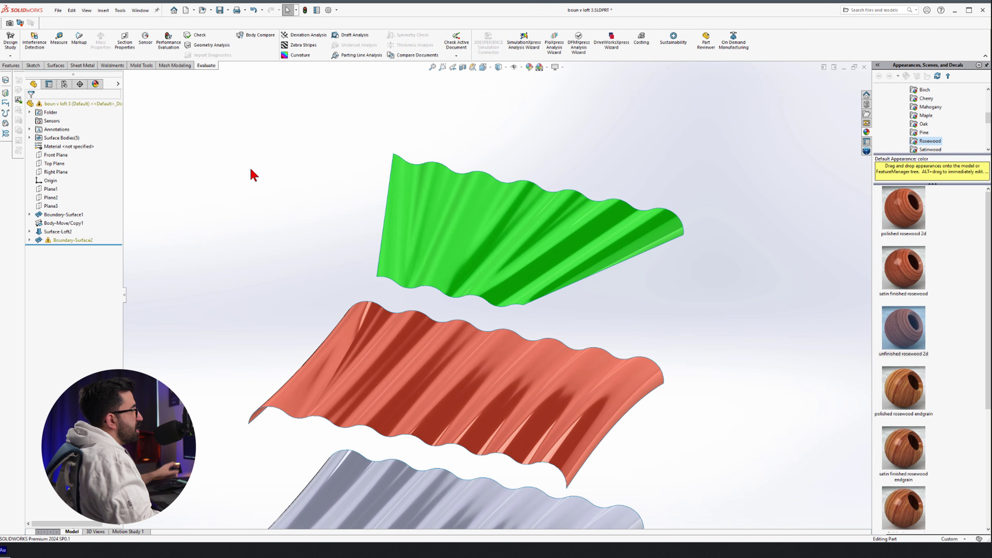
key("ctrl+1")
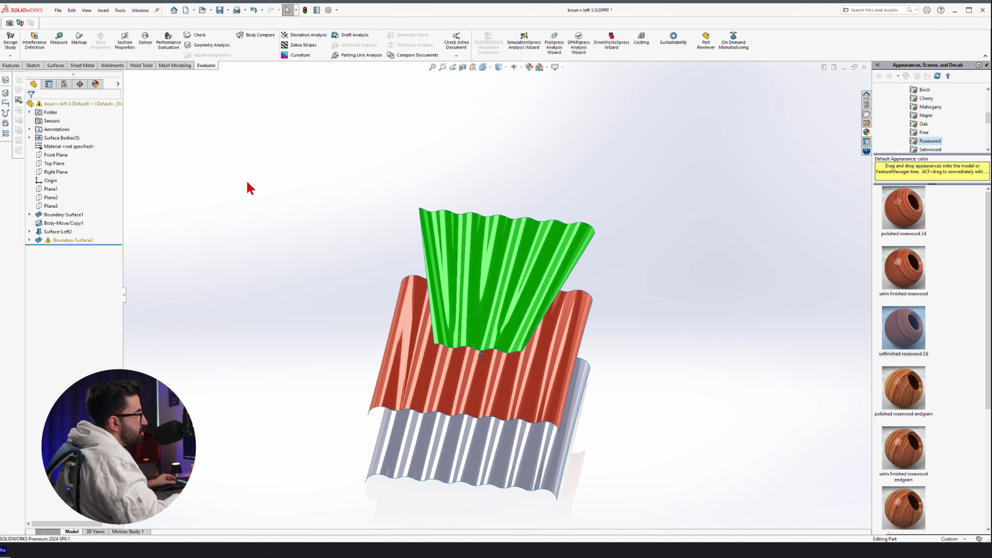
key("ctrl+7")
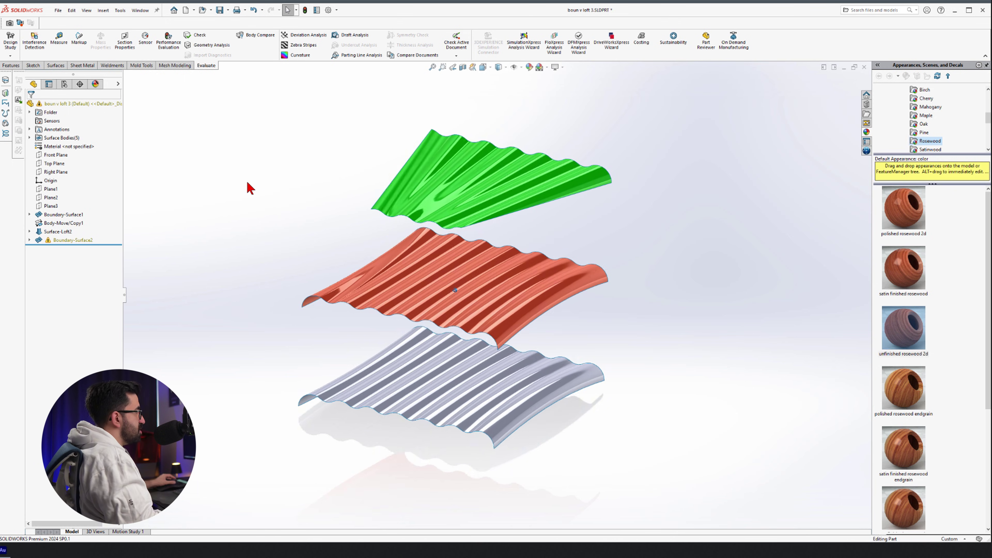
Step: Delete both thicken features and the loft and boundary surfaces beneath them in the boun v loft 1 part
left_click(11, 66)
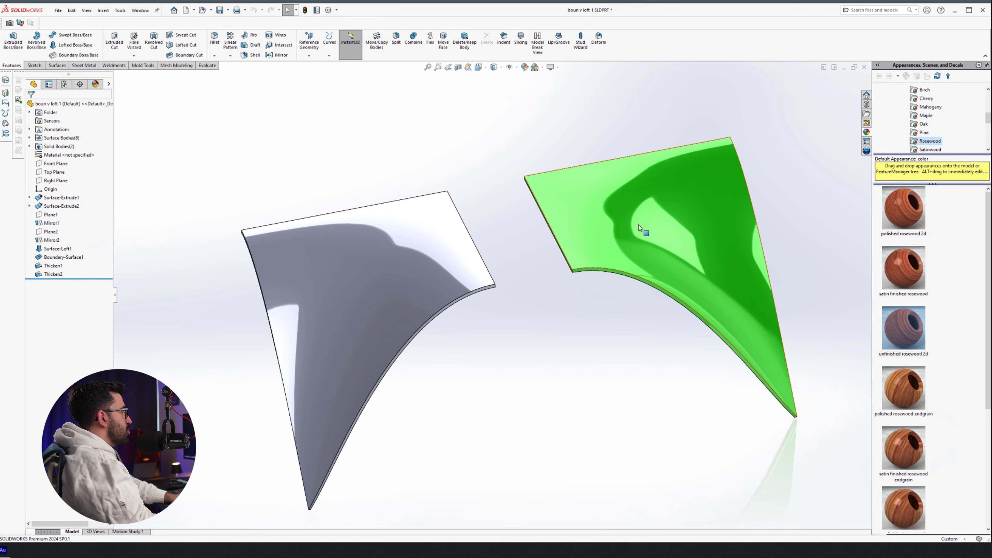
left_click(570, 240)
key("Delete")
left_click(407, 262)
key("Delete")
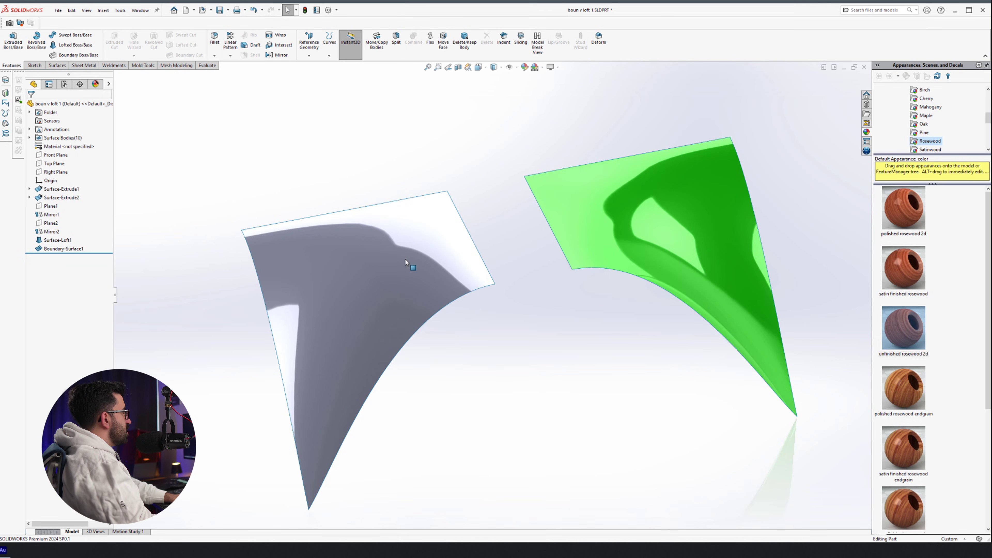
left_click(665, 195)
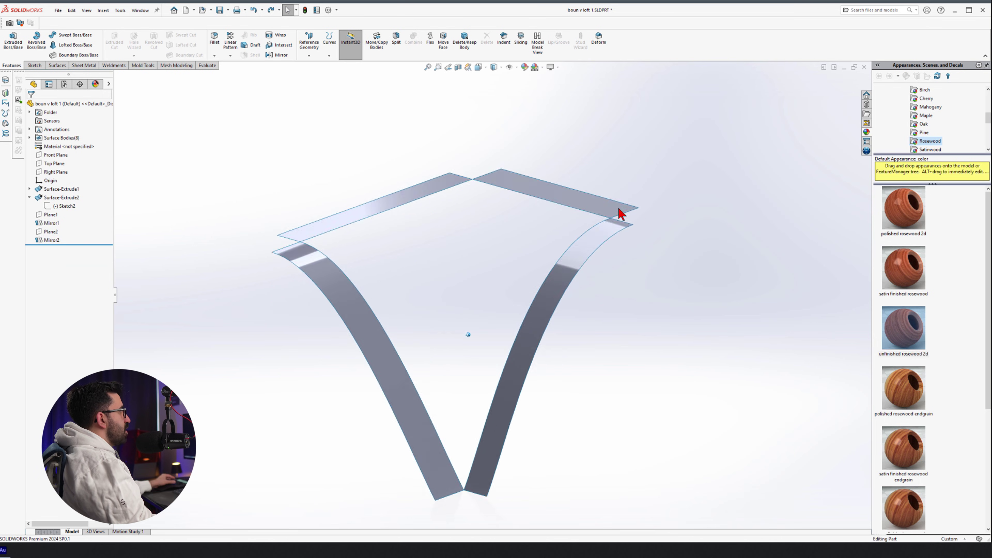
Step: Start a boundary surface using the inner edges of one flat strip and its opposite curved strip for Direction 1, and the other pair for Direction 2
middle_click_drag(618, 208, 654, 213)
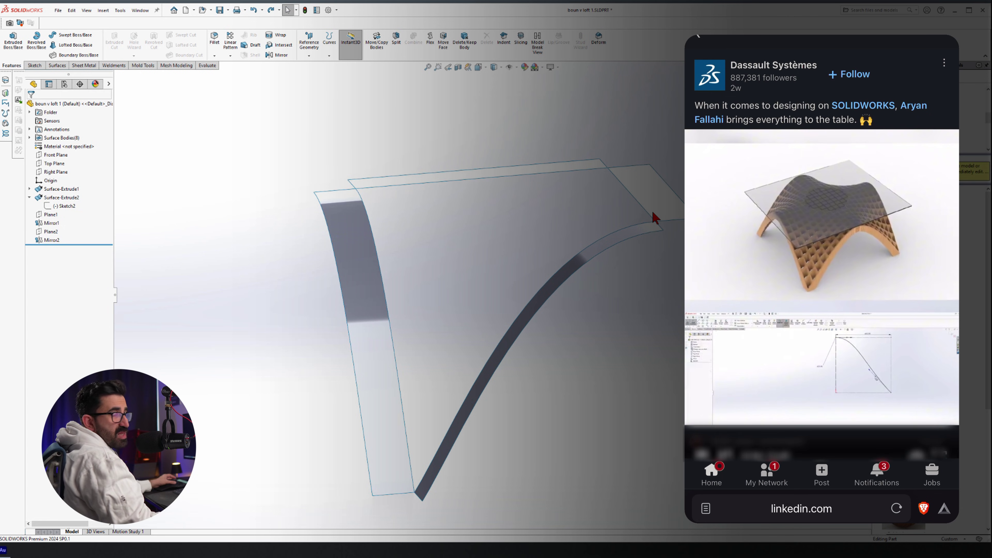
key("ctrl+7")
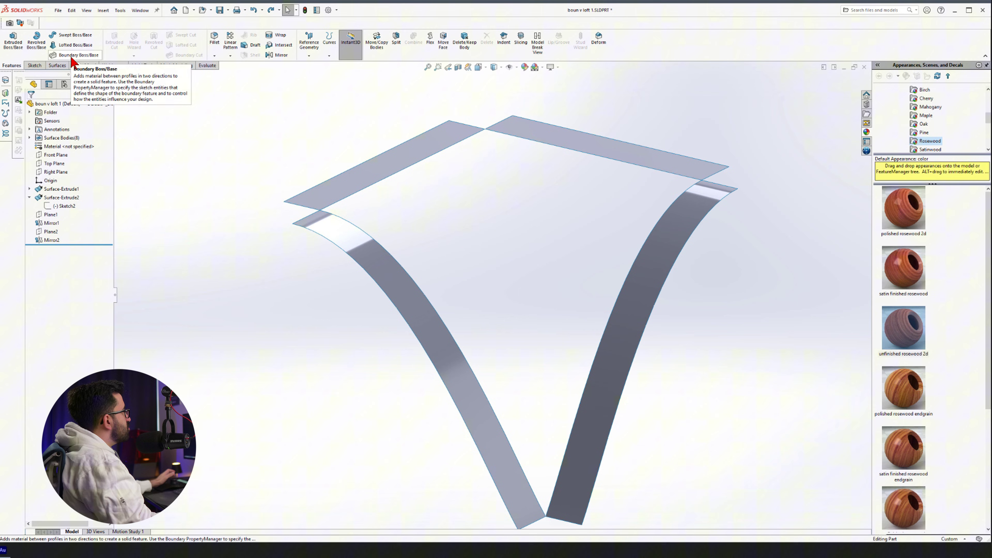
left_click(57, 66)
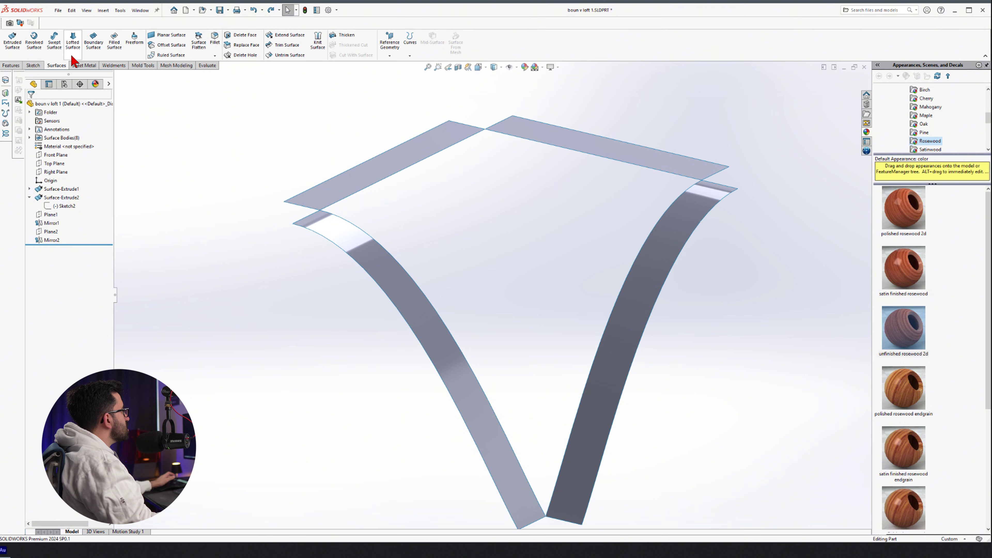
left_click(424, 166)
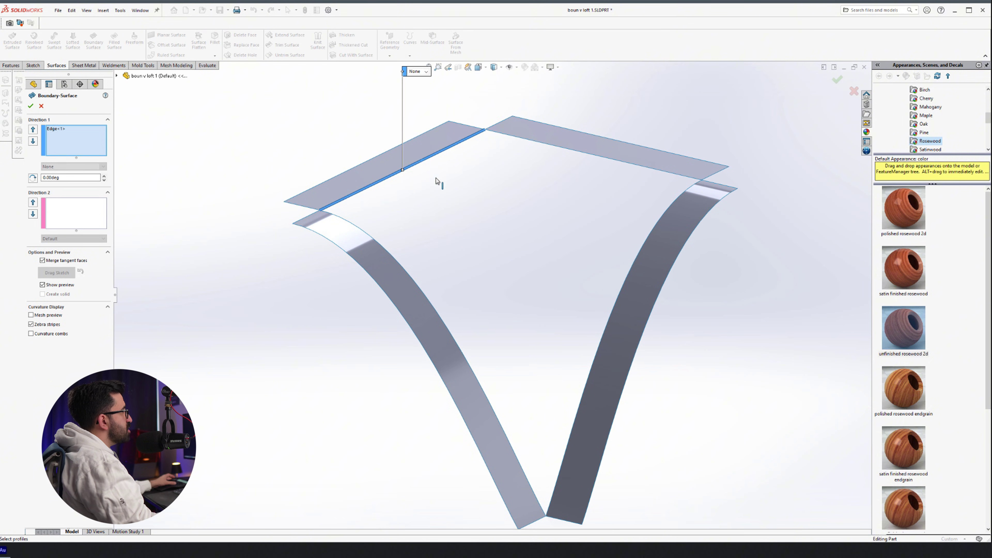
left_click(613, 309)
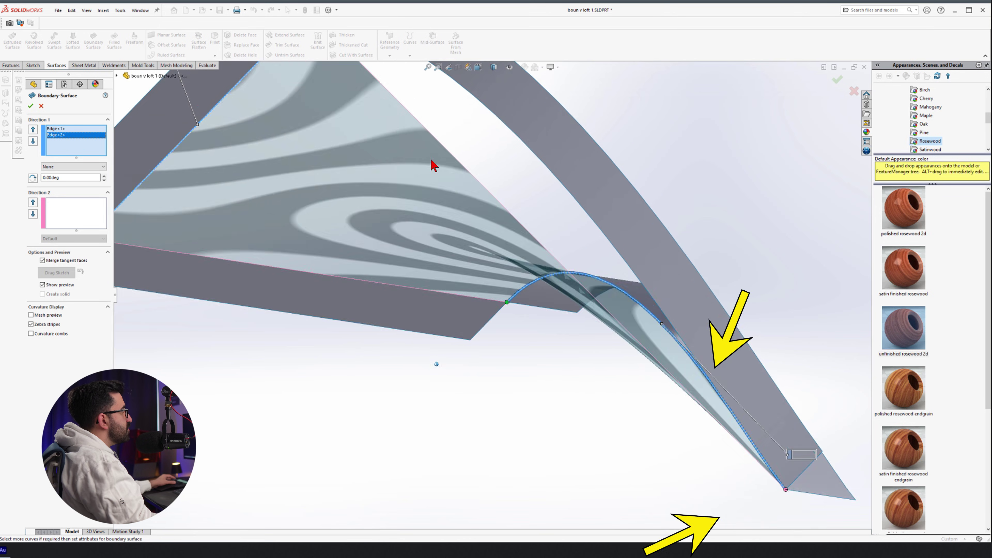
key("f")
key("ctrl+7")
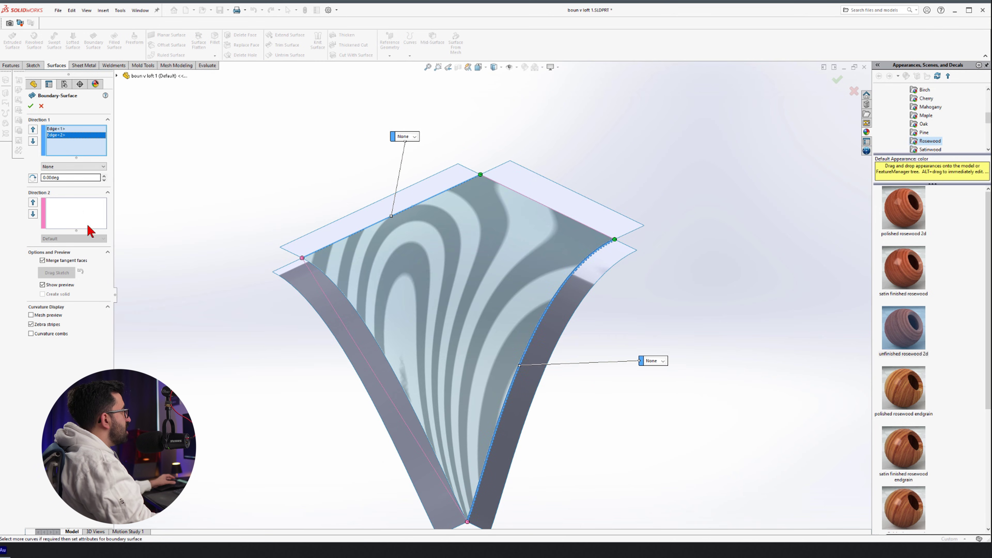
left_click(88, 226)
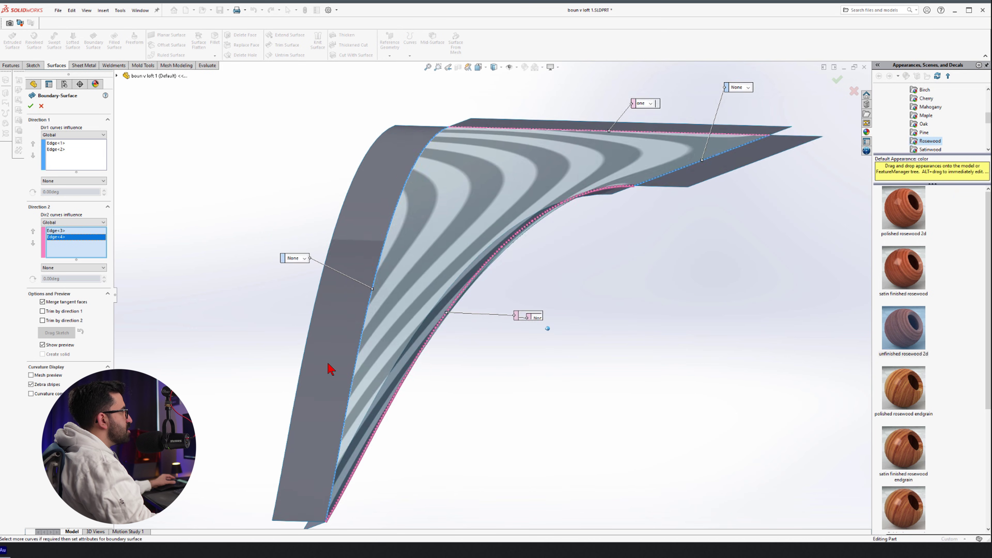
middle_click_drag(329, 370, 325, 368)
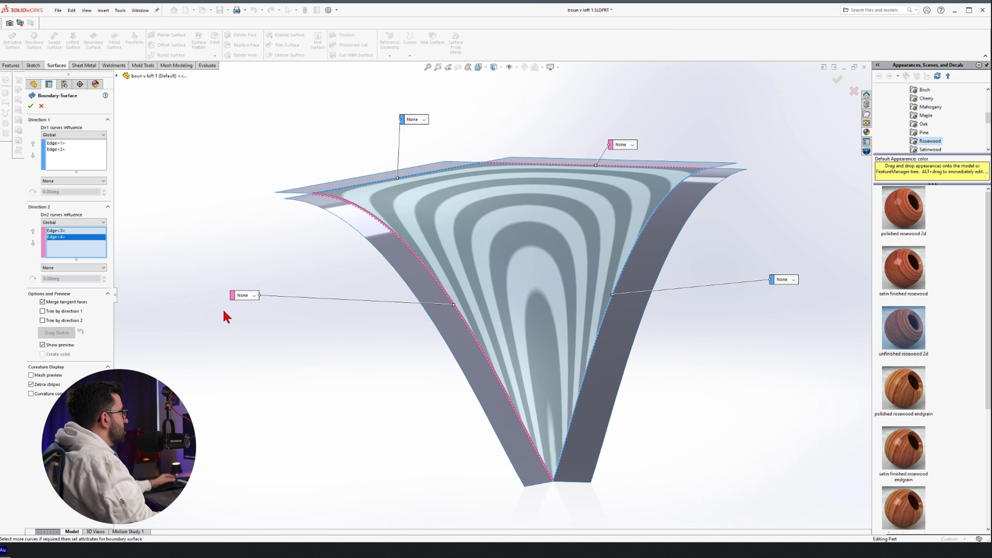
Step: Set Tangency To Face on the flat-strip edge in each direction and accept the boundary surface
left_click(93, 269)
middle_click_drag(301, 225, 345, 234)
left_click(66, 230)
left_click(74, 267)
left_click(63, 288)
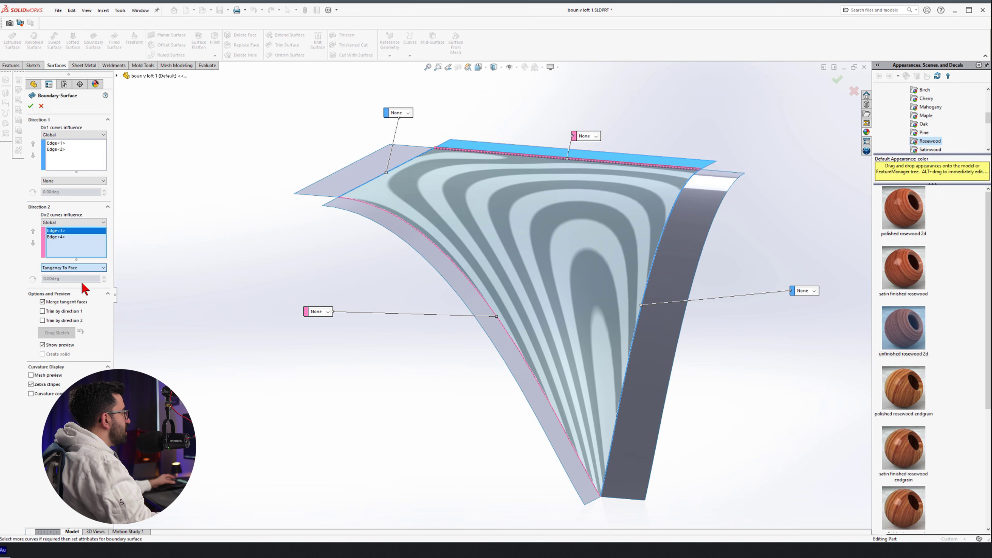
left_click(59, 144)
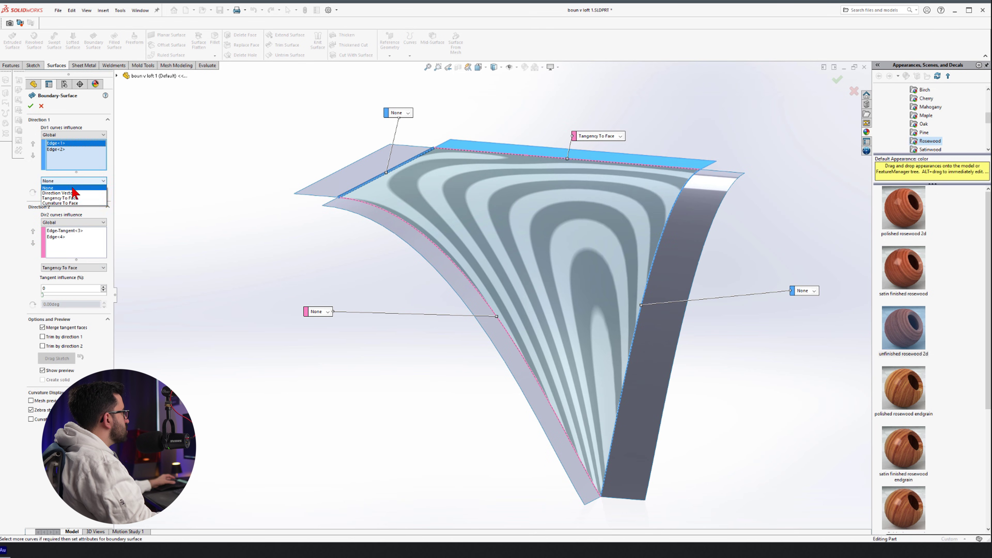
left_click(89, 198)
left_click(30, 106)
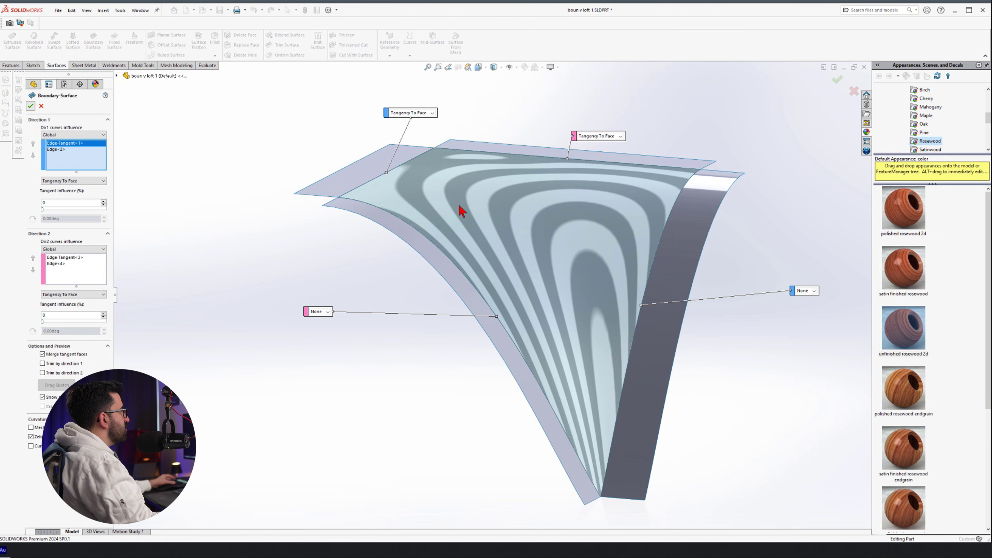
left_click(194, 307)
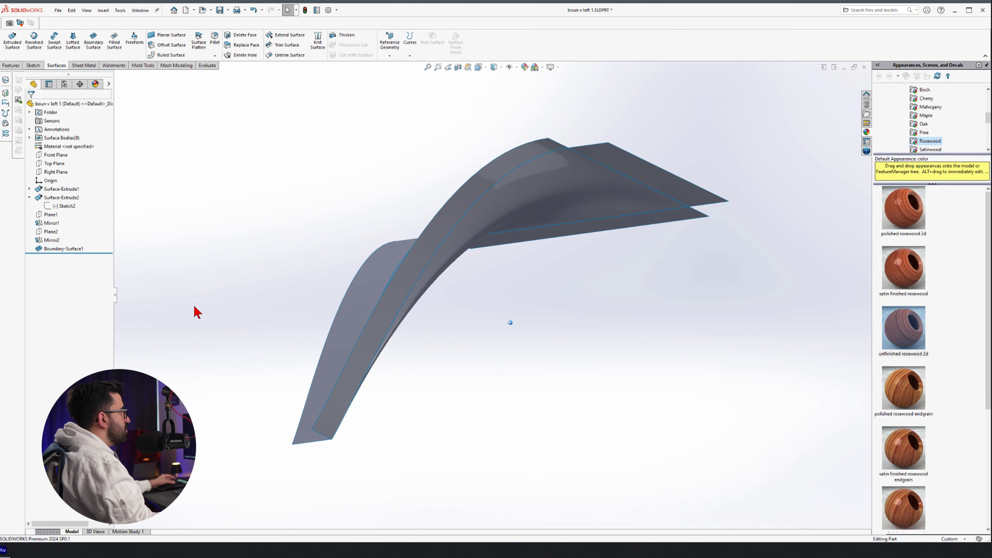